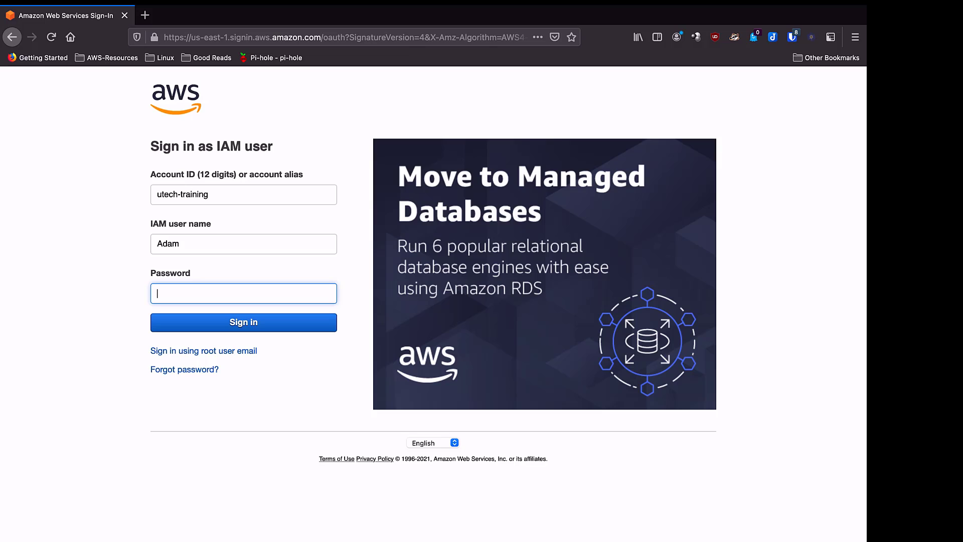
# - Enter the IAM user's account password and submit the sign-in form
pyautogui.write('••••••••••••••')
pyautogui.press('Return')
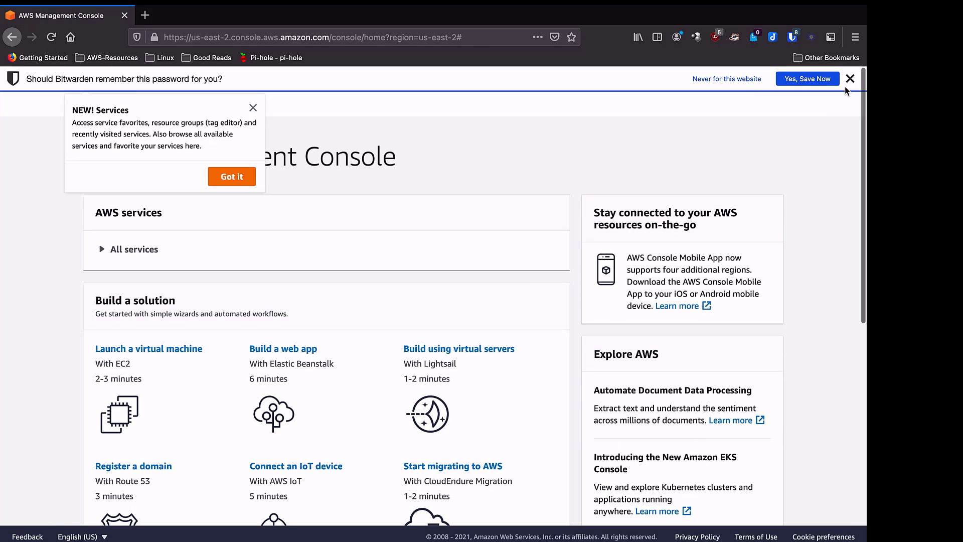
# - Dismiss the password-save offer and the new-services and unified-search tips
pyautogui.click(850, 78)
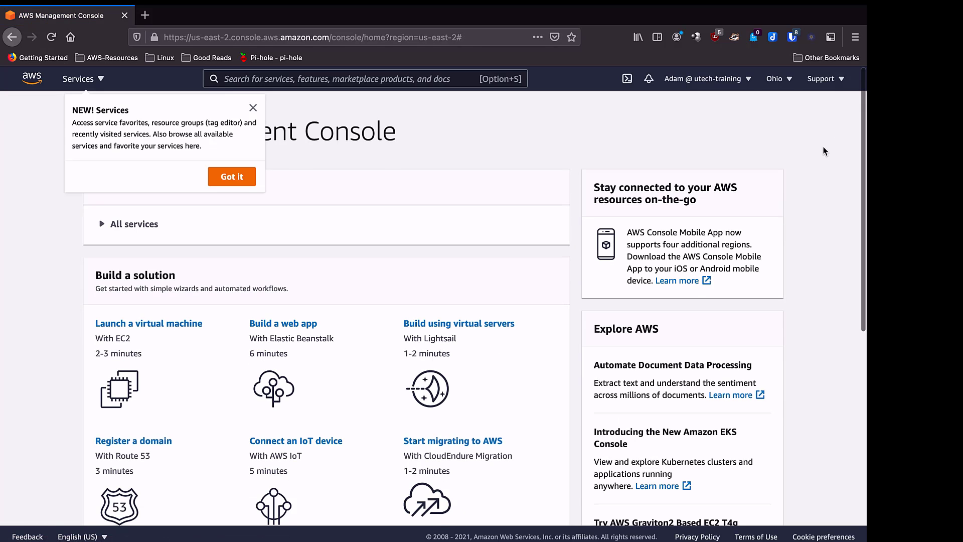
pyautogui.click(233, 177)
pyautogui.click(370, 187)
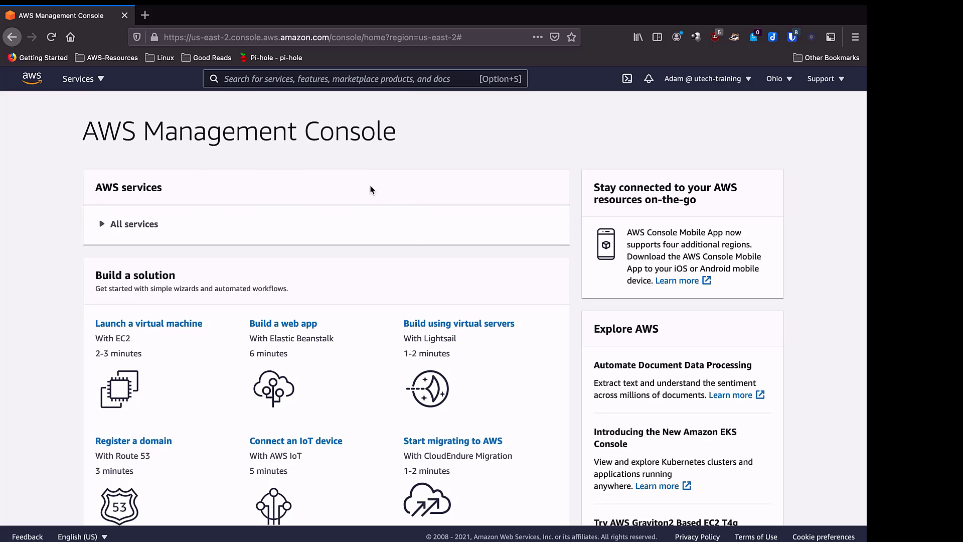
pyautogui.scroll(-2, 412, 234)
pyautogui.scroll(2, 412, 235)
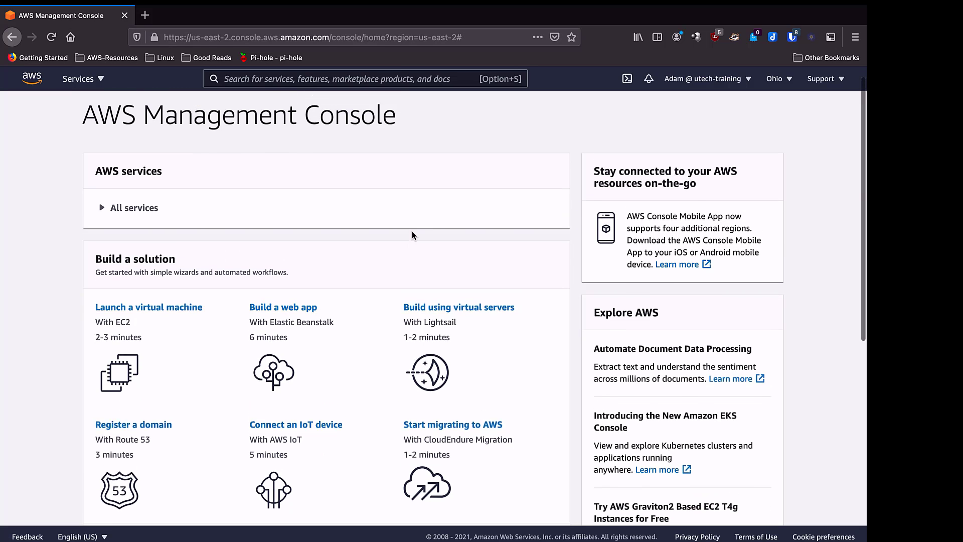
pyautogui.scroll(-3, 413, 233)
pyautogui.scroll(3, 413, 236)
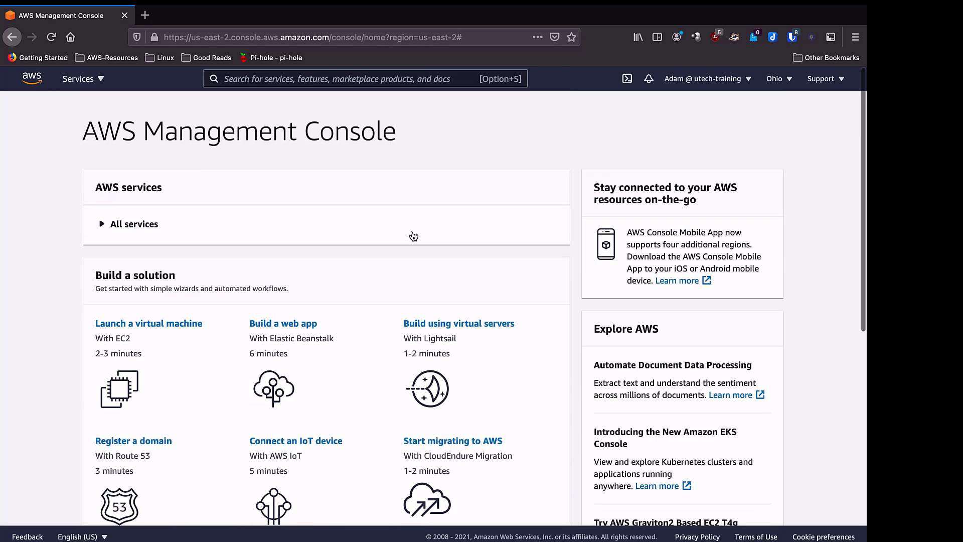
# - Go to My Security Credentials from the account menu and scroll to the MFA section
pyautogui.click(748, 81)
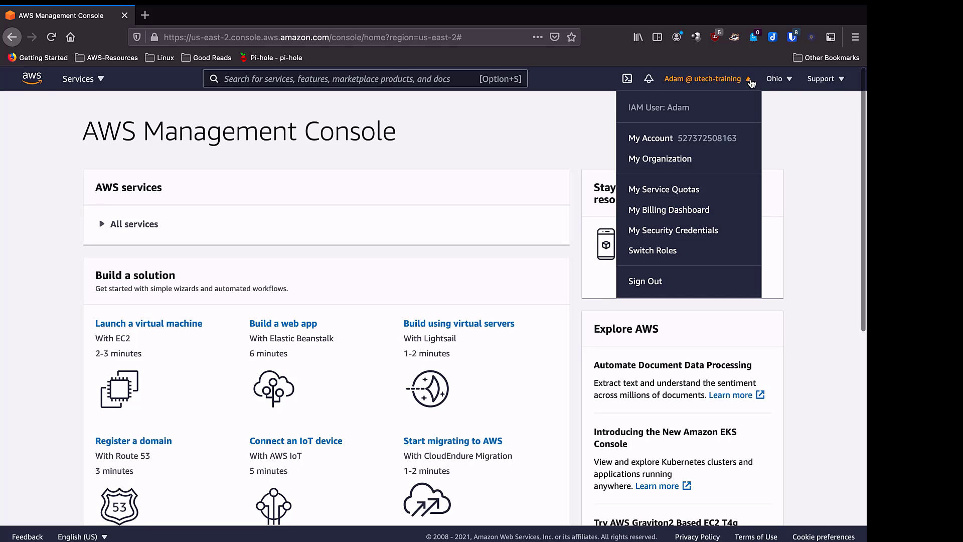
pyautogui.click(678, 231)
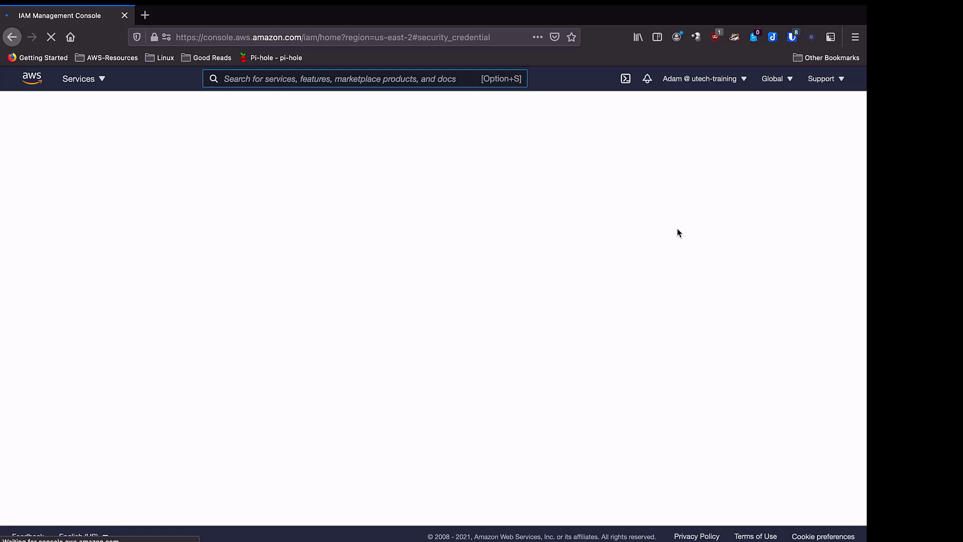
pyautogui.scroll(-7, 677, 233)
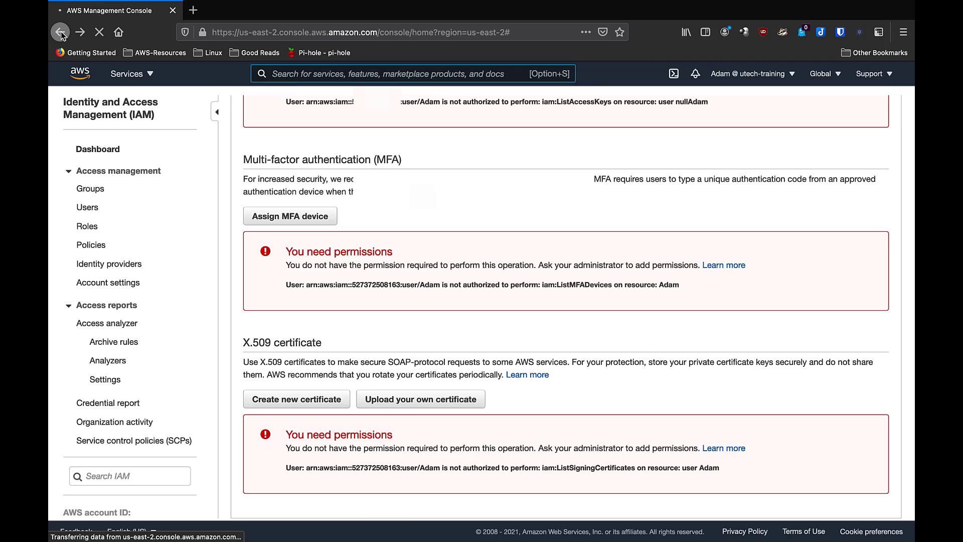
# - Return to the console home and reopen My Security Credentials from the account menu
pyautogui.click(60, 32)
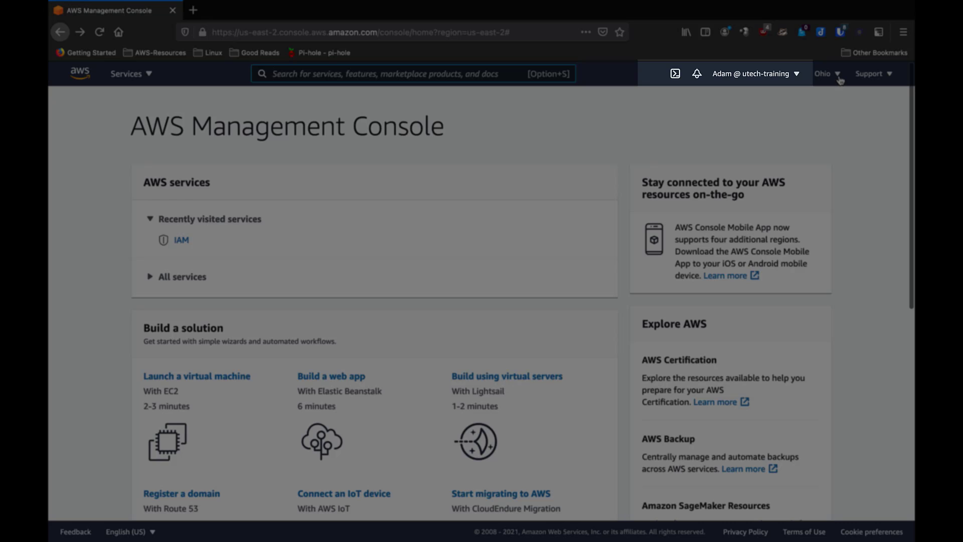
pyautogui.click(797, 74)
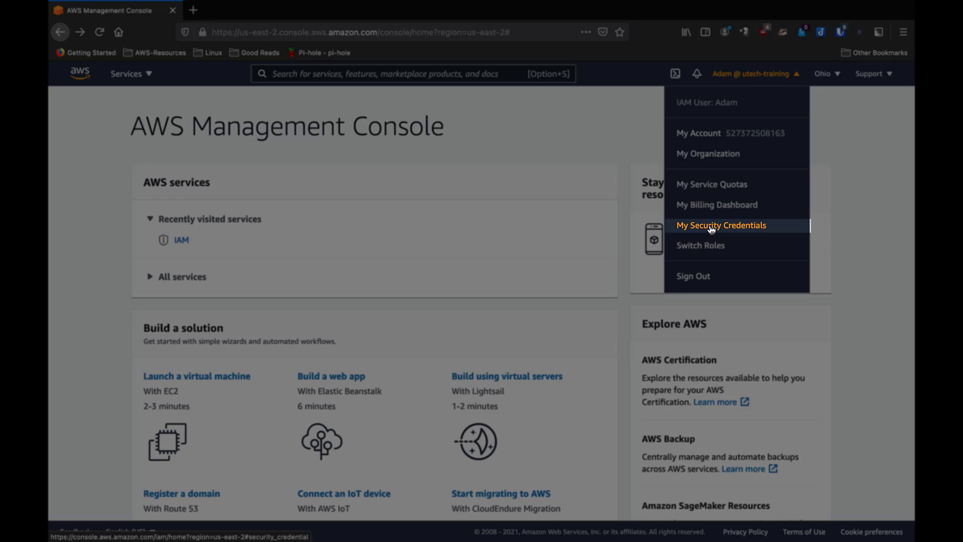
pyautogui.click(711, 226)
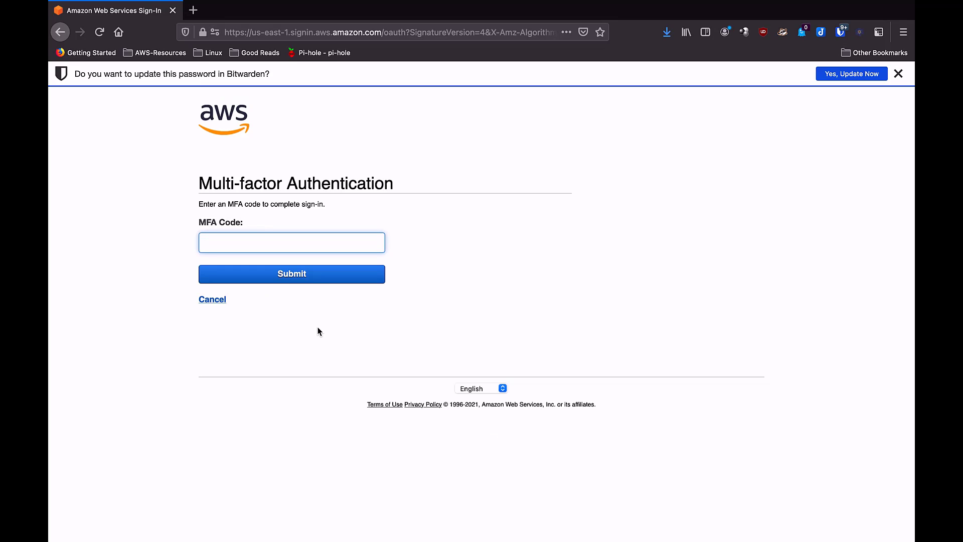
# - Submit the MFA code from the virtual device, then check the region list
pyautogui.click(319, 275)
pyautogui.click(825, 77)
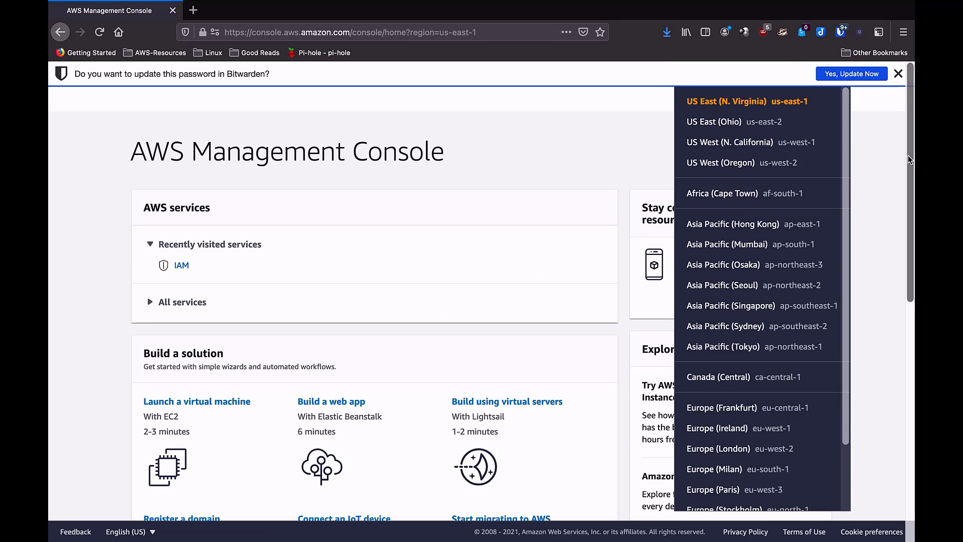
pyautogui.click(844, 76)
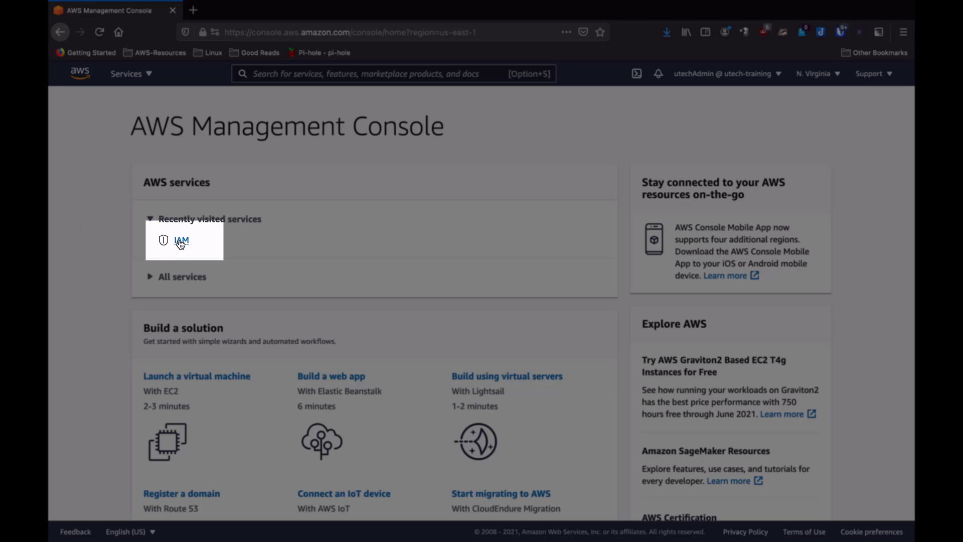
# - Open IAM from Recently visited services and go to its Account settings
pyautogui.click(181, 240)
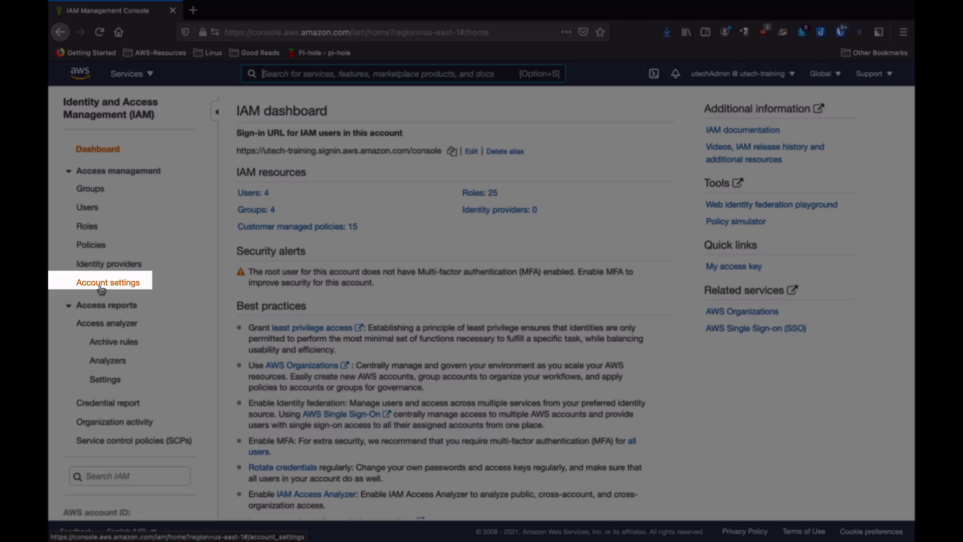
pyautogui.click(101, 285)
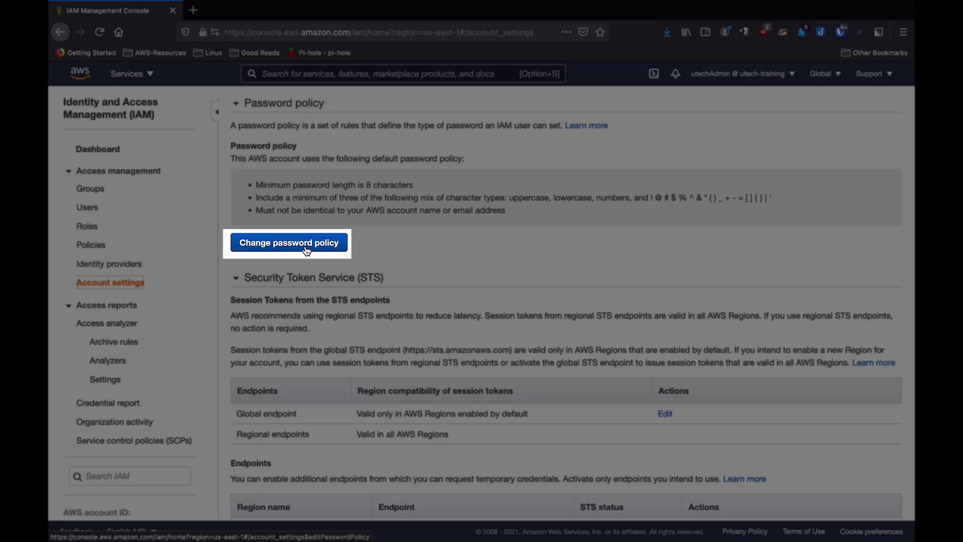
# - Edit the password policy to require uppercase and numbers, 90-day expiration, and no reuse of 5 passwords
pyautogui.click(305, 246)
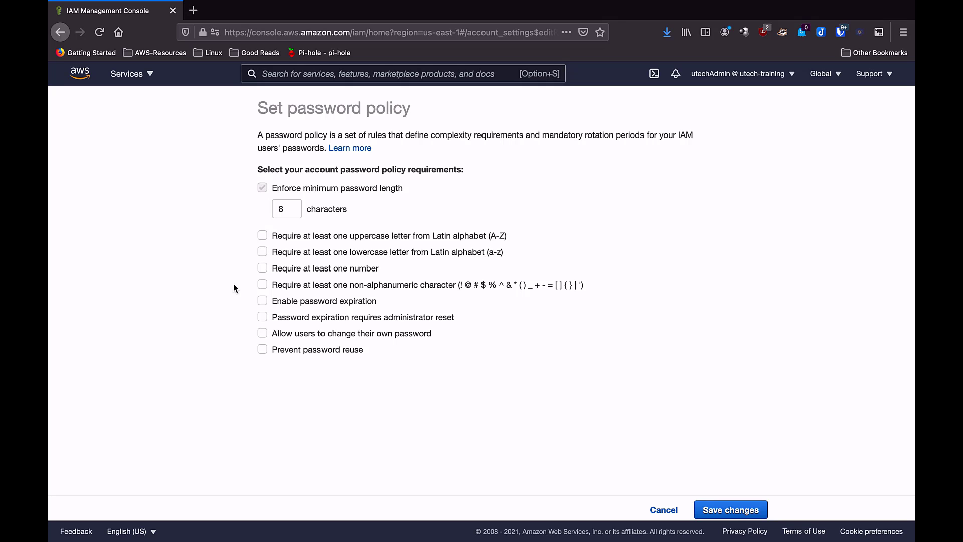
pyautogui.click(261, 237)
pyautogui.click(266, 271)
pyautogui.click(266, 307)
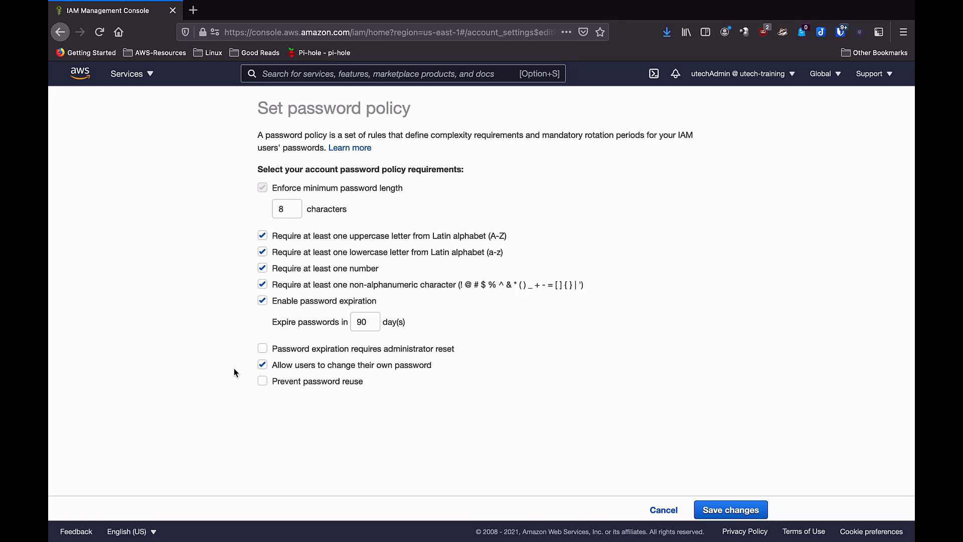
pyautogui.click(262, 382)
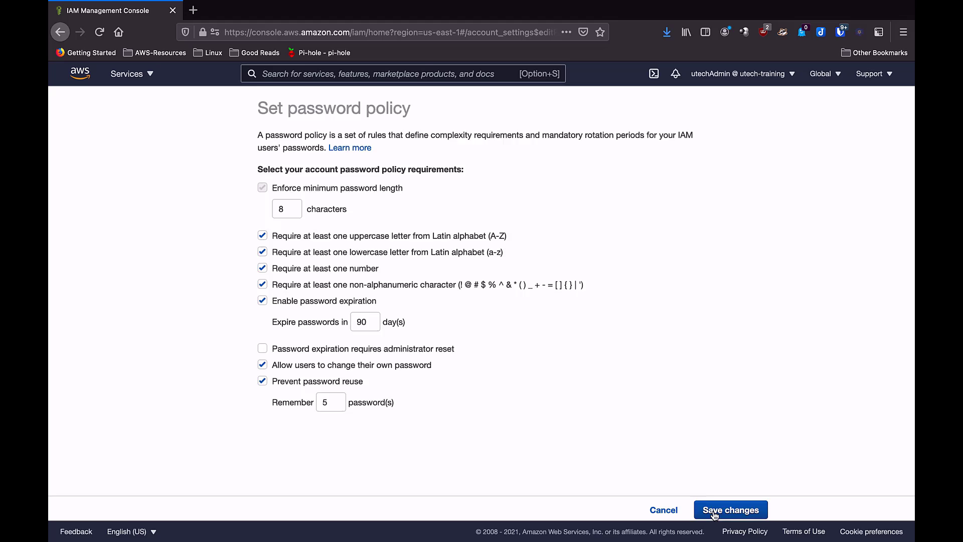
# - Save the updated IAM password policy
pyautogui.click(714, 512)
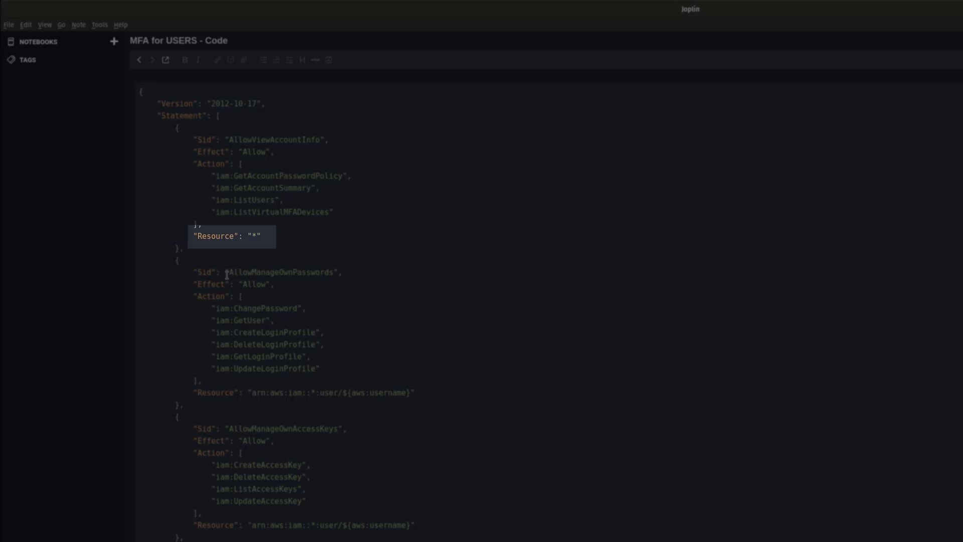
pyautogui.scroll(-1, 428, 287)
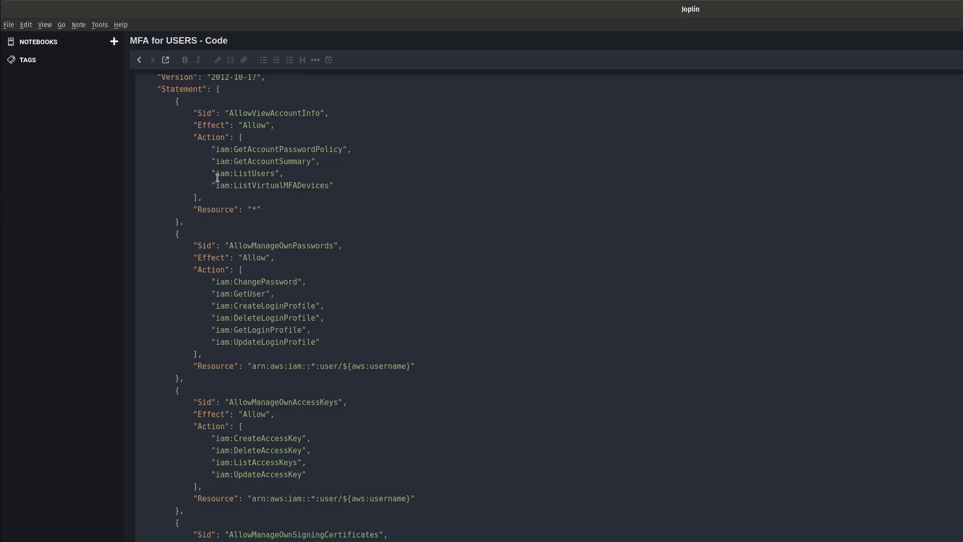
pyautogui.scroll(-1, 218, 177)
pyautogui.scroll(2, 217, 177)
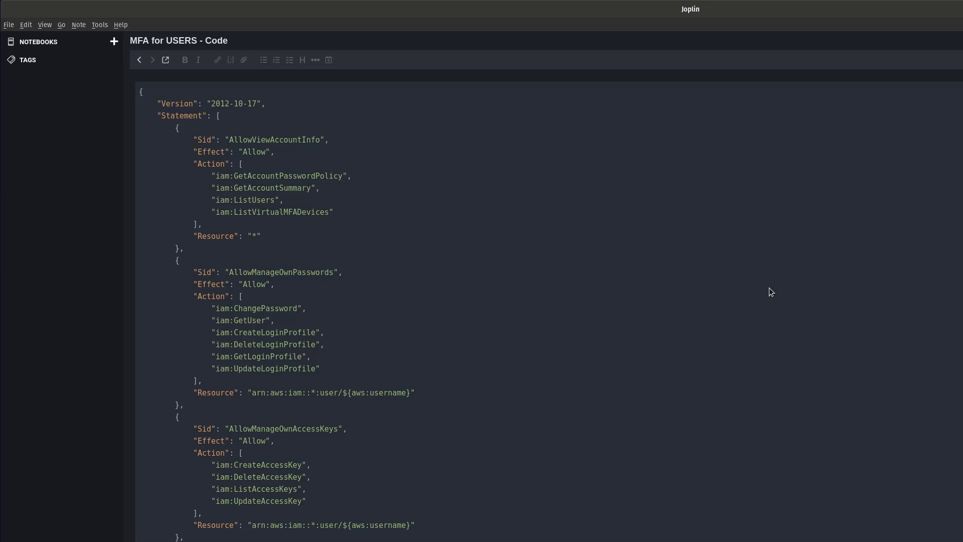
pyautogui.scroll(-4, 771, 292)
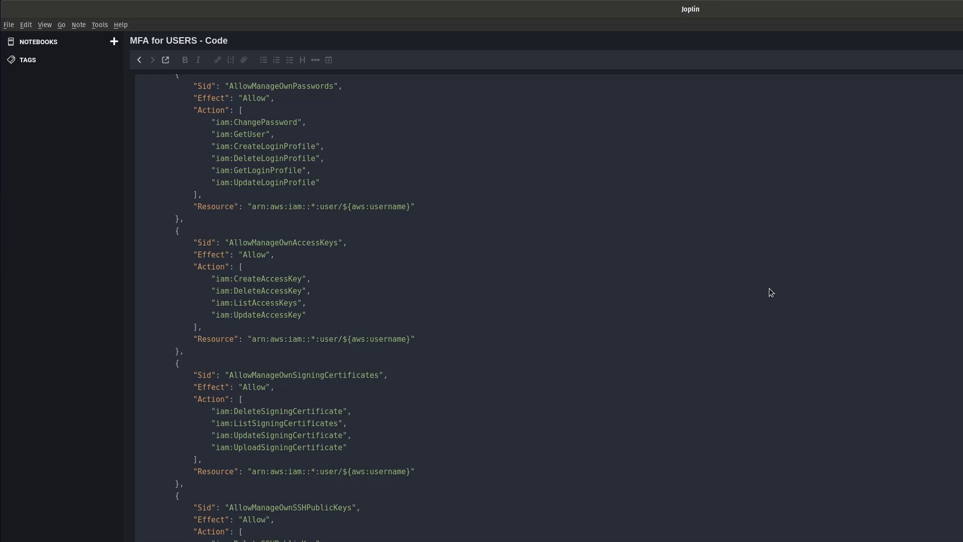
pyautogui.scroll(-6, 771, 292)
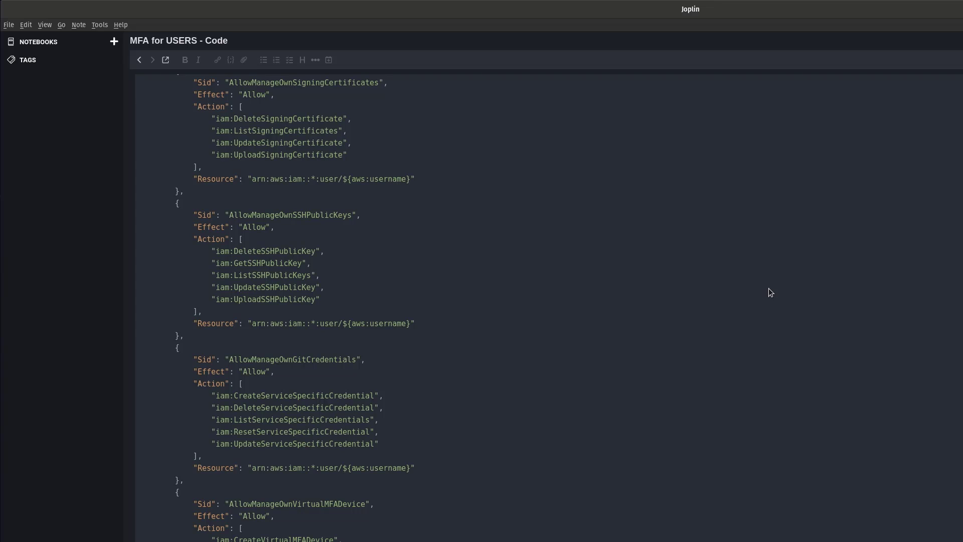
pyautogui.scroll(-3, 771, 293)
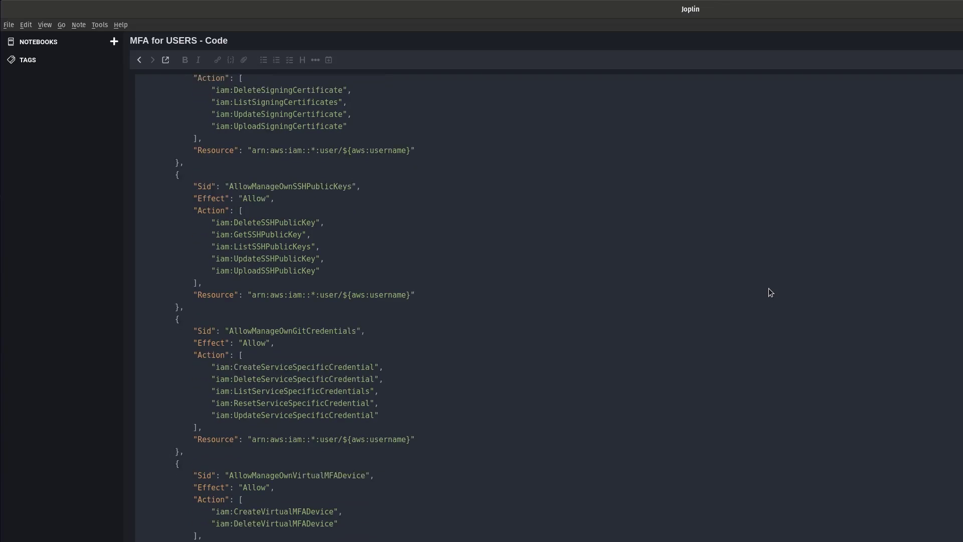
pyautogui.scroll(-1, 770, 293)
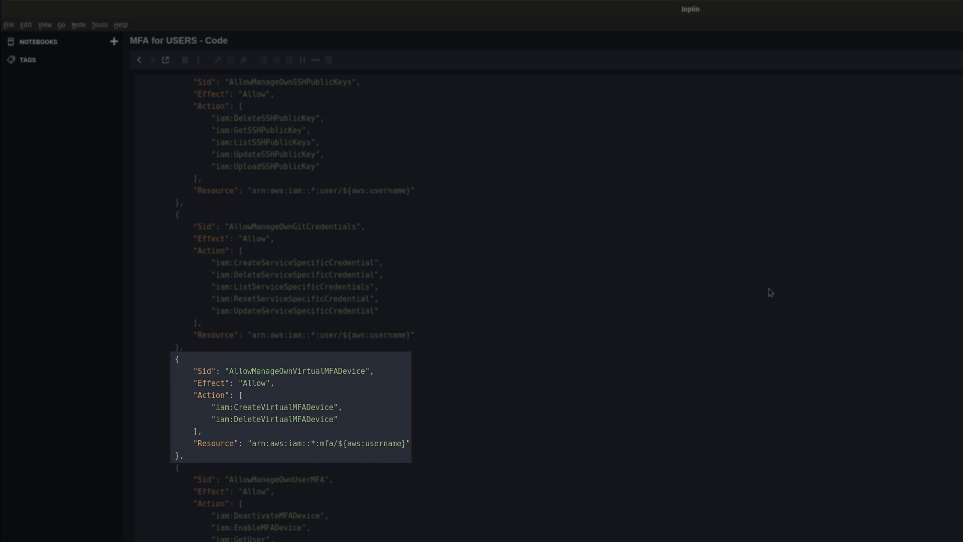
# - Scroll the Joplin note down to the closing brackets of the policy JSON
pyautogui.scroll(-5, 771, 292)
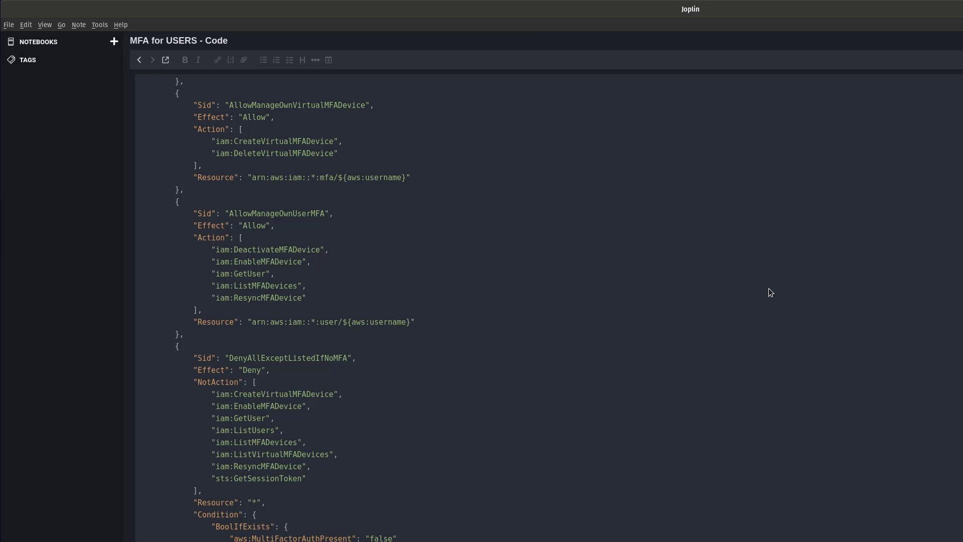
pyautogui.scroll(-3, 771, 293)
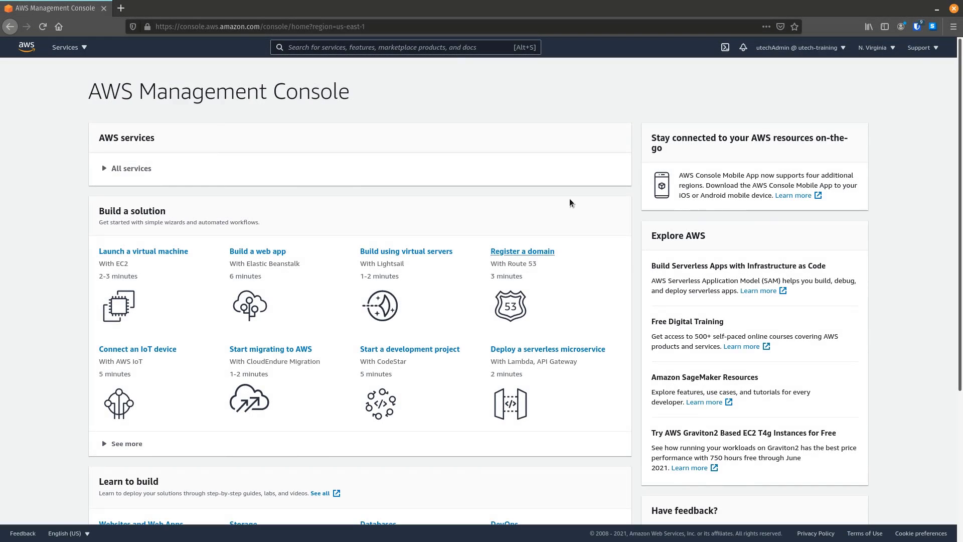
# - Search 'iam' to reach IAM, go to Policies, and start a new policy
pyautogui.click(444, 49)
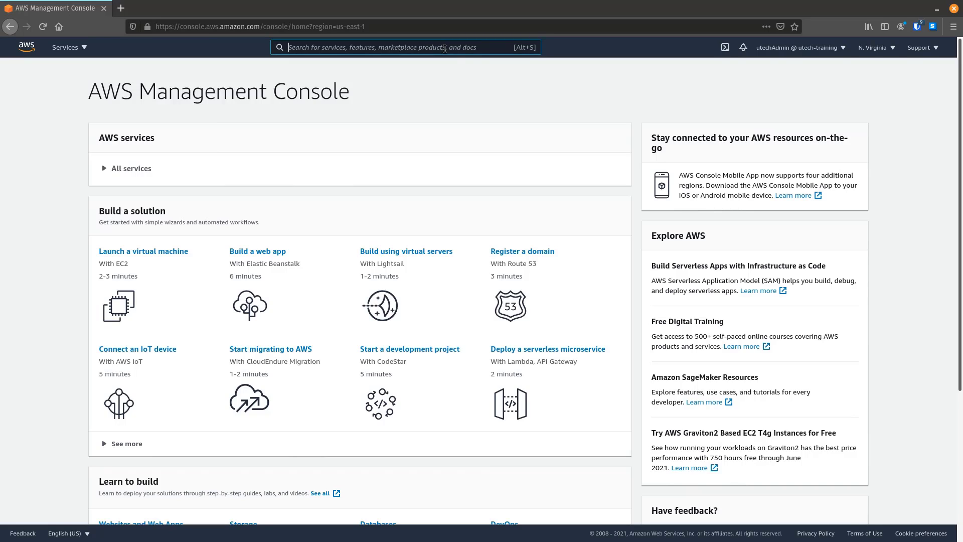
pyautogui.write('iam')
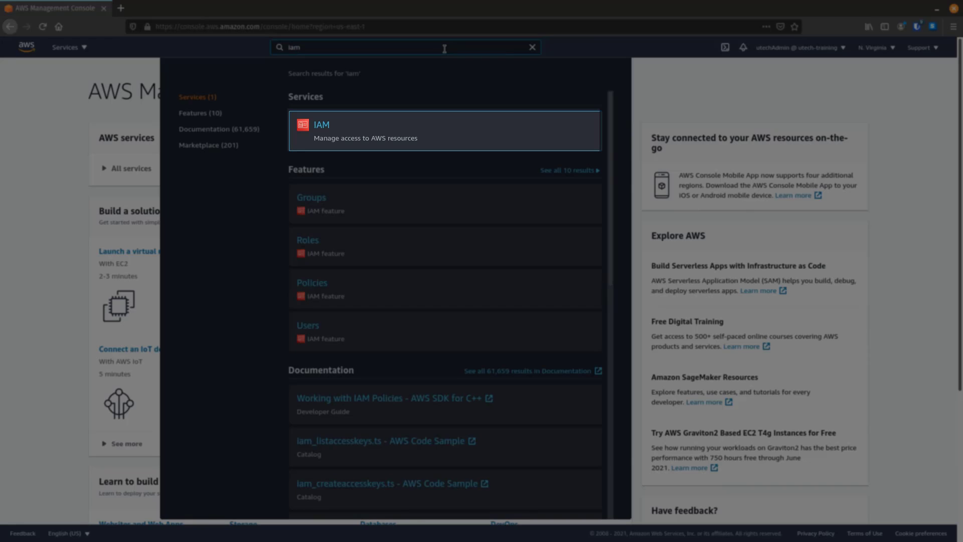
pyautogui.press('Return')
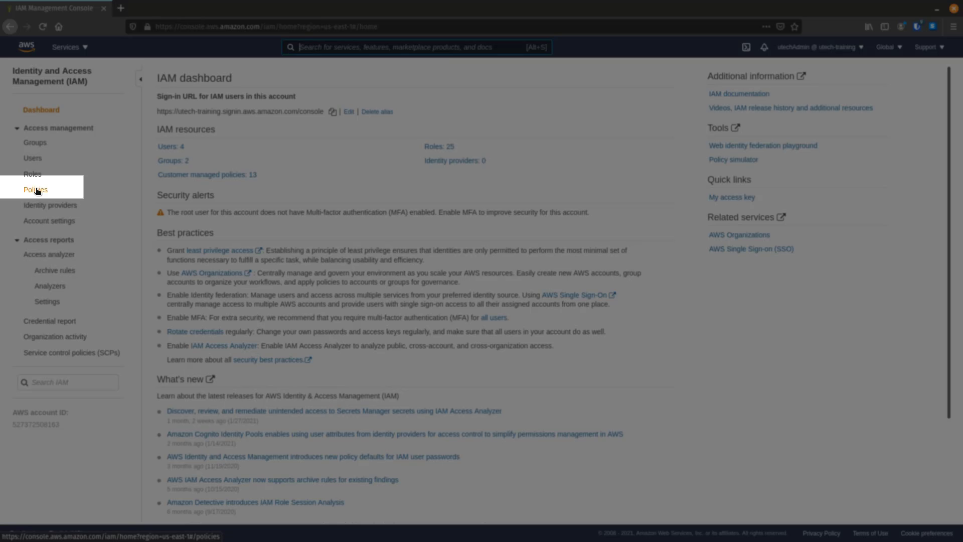
pyautogui.click(37, 189)
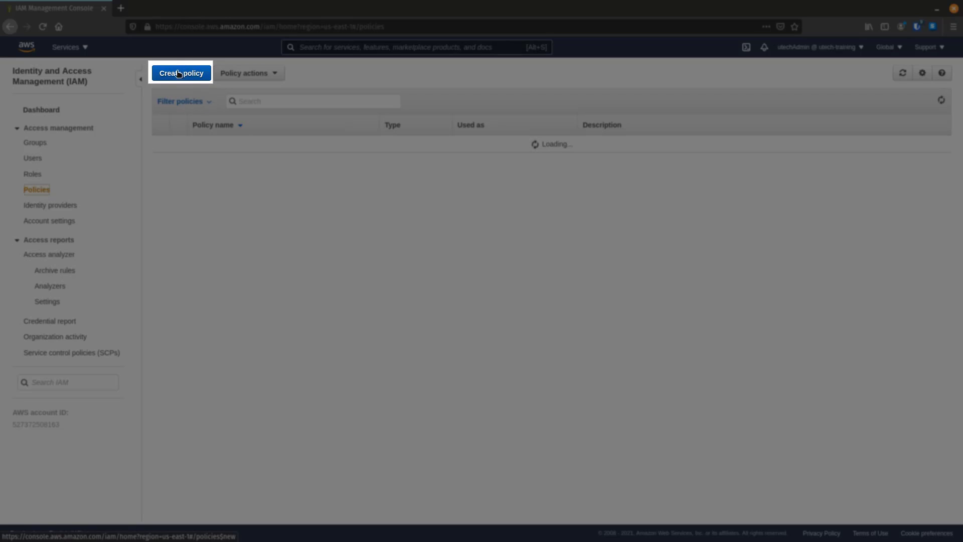
pyautogui.click(177, 73)
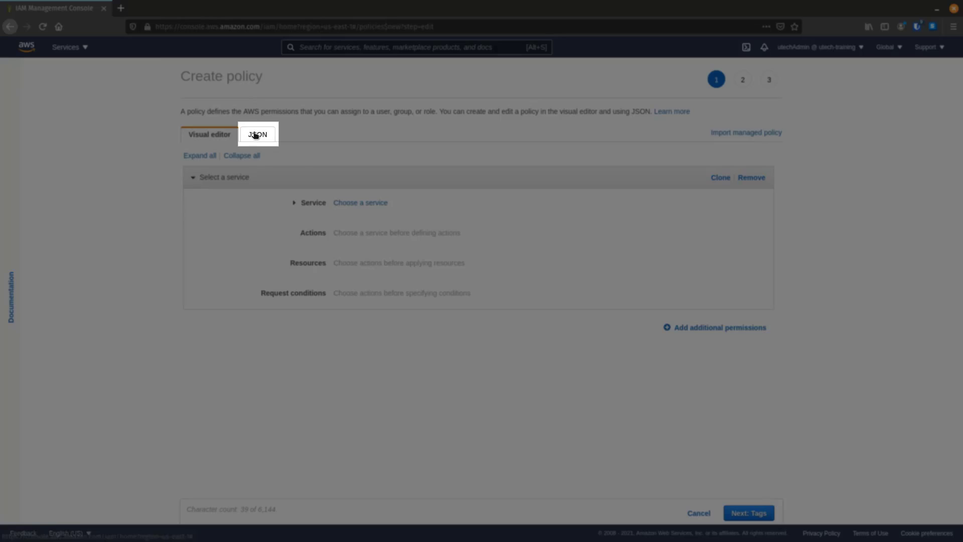
# - In the JSON editor, paste the copied MFA policy over the starter JSON and review it
pyautogui.click(255, 135)
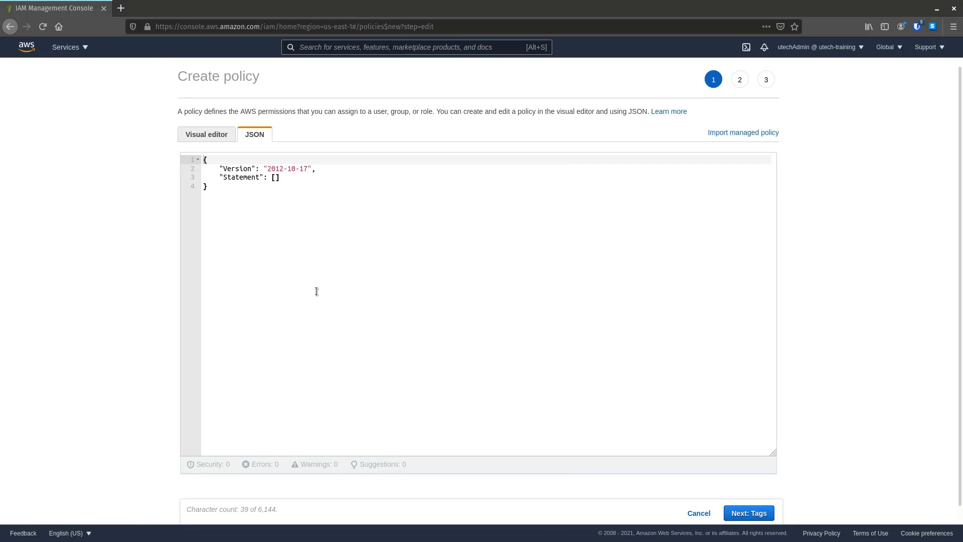
pyautogui.click(323, 275)
pyautogui.hotkey('ctrl', 'a')
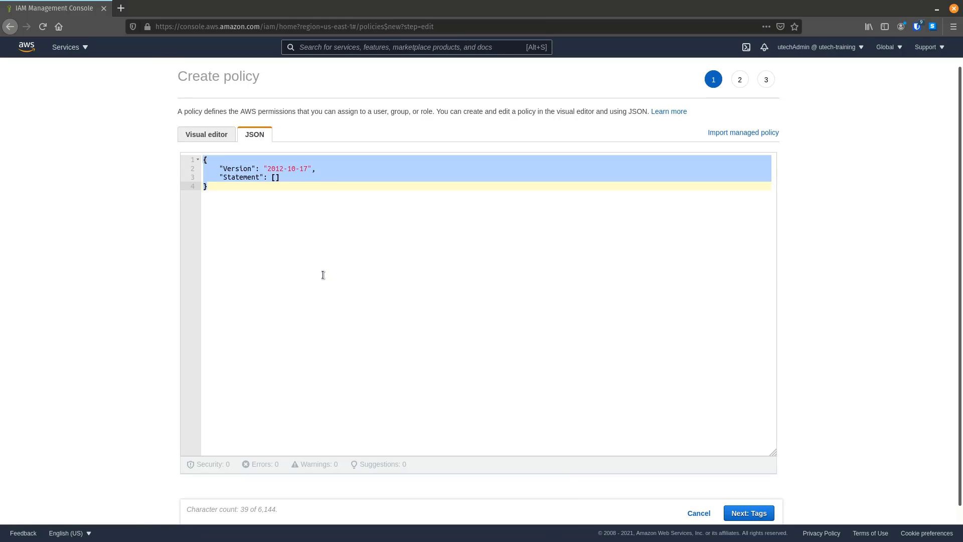
pyautogui.hotkey('ctrl', 'v')
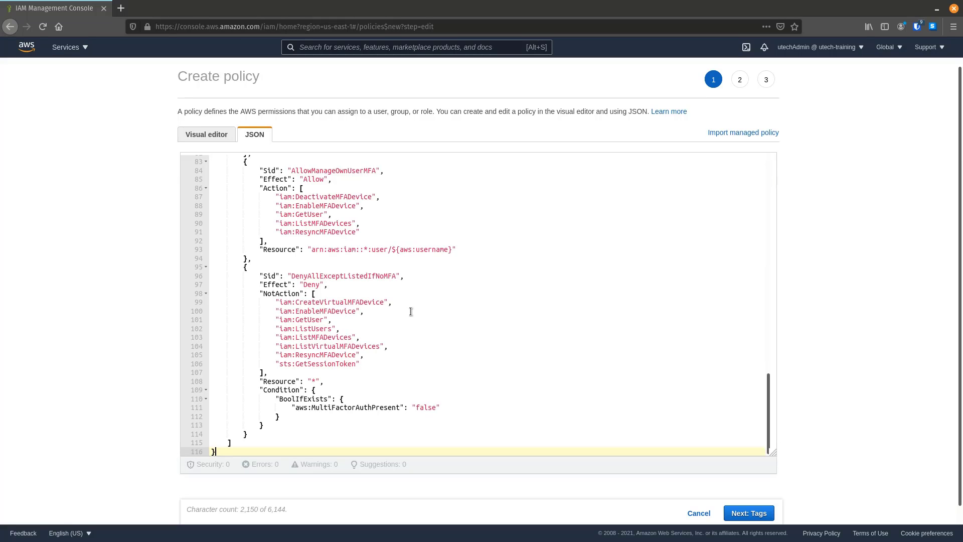
pyautogui.scroll(-1, 415, 319)
pyautogui.scroll(3, 415, 319)
pyautogui.scroll(6, 414, 318)
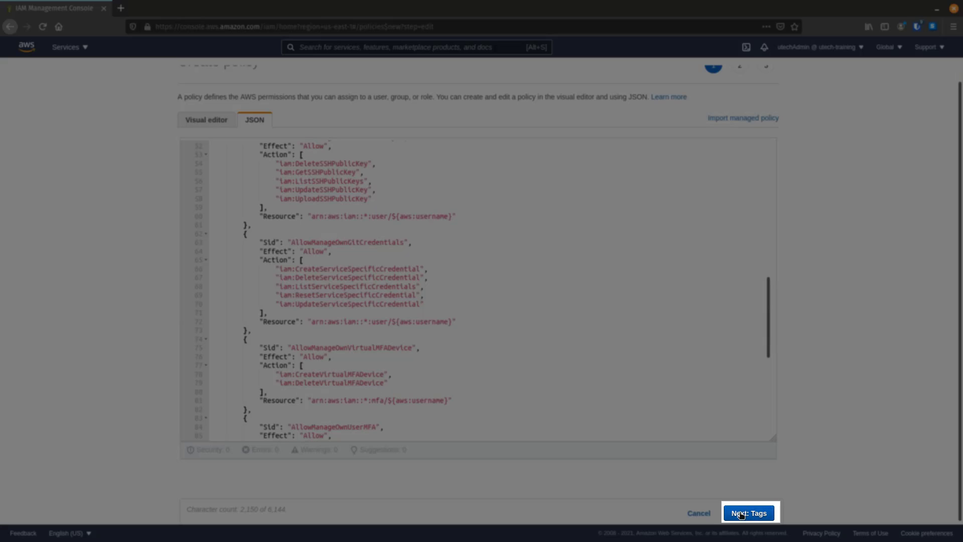
# - Add the tag purpose = force-mfa to the policy and advance to the Review policy page
pyautogui.click(741, 513)
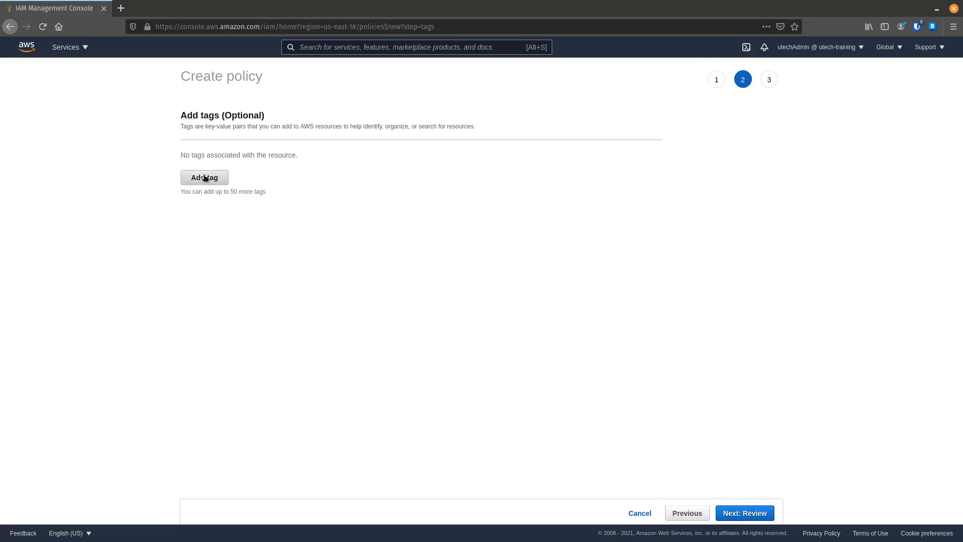
pyautogui.click(202, 176)
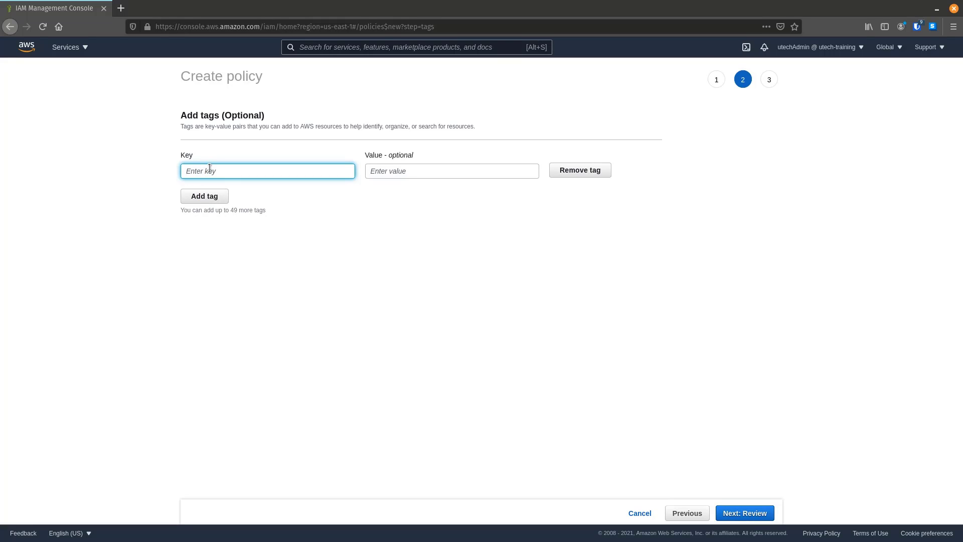
pyautogui.write('purpose')
pyautogui.press('Tab')
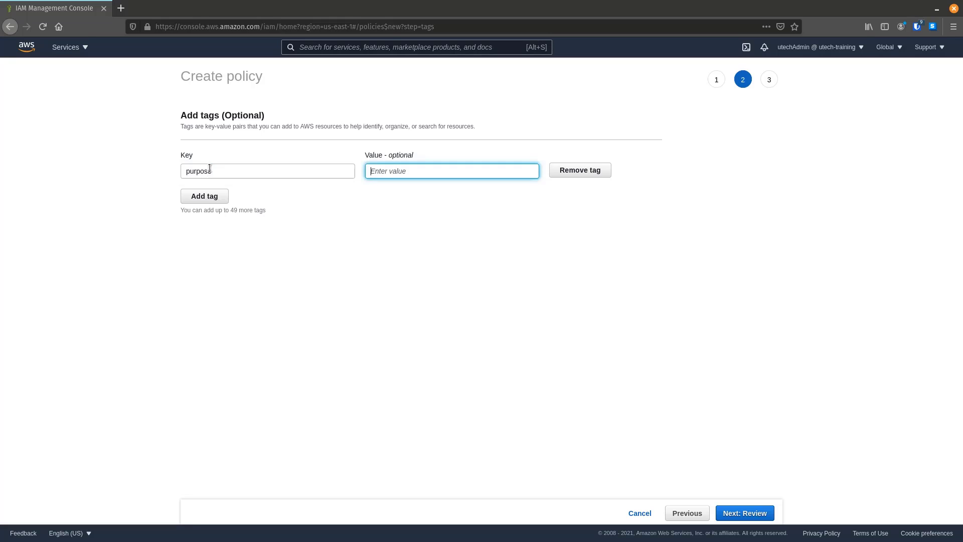
pyautogui.write('mfa')
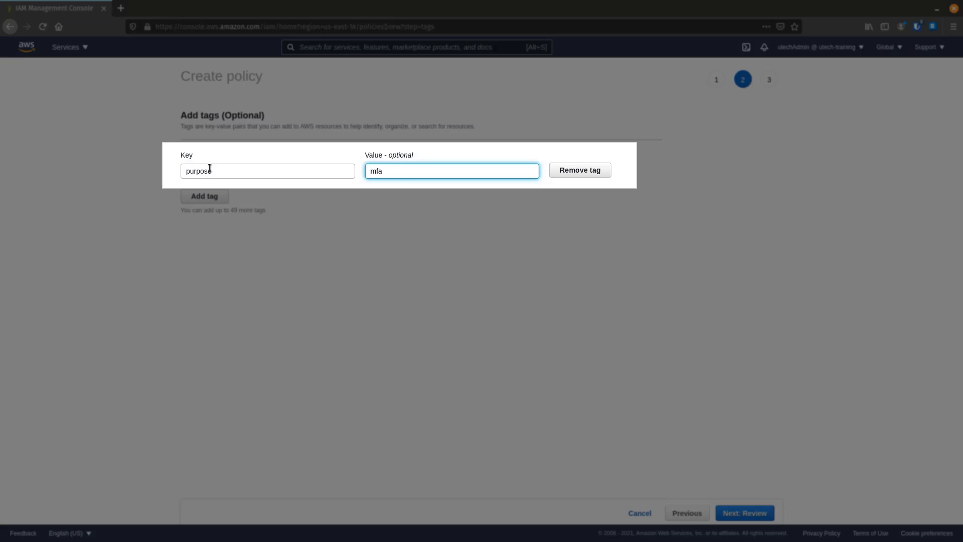
pyautogui.press('BackSpace')
pyautogui.press('BackSpace')
pyautogui.press('BackSpace')
pyautogui.write('force-mfa')
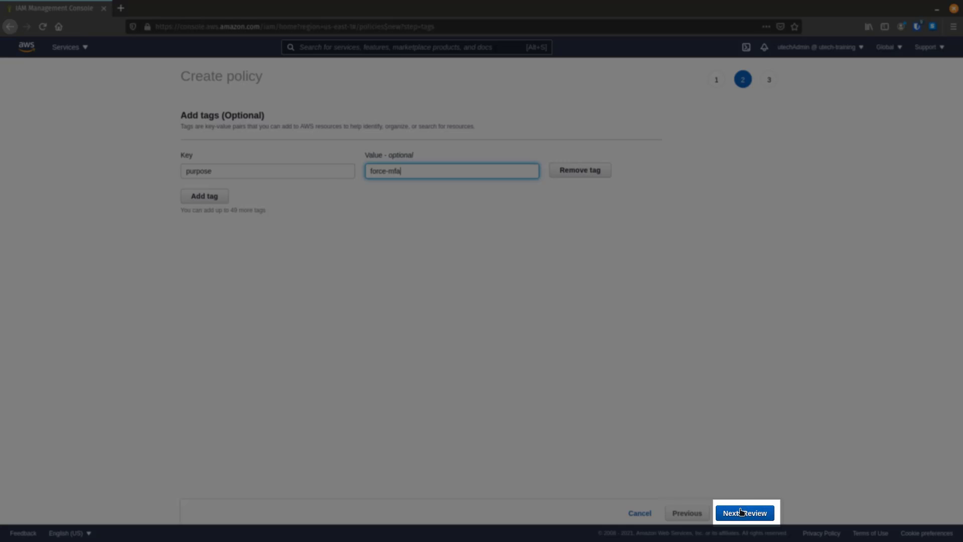
pyautogui.click(742, 512)
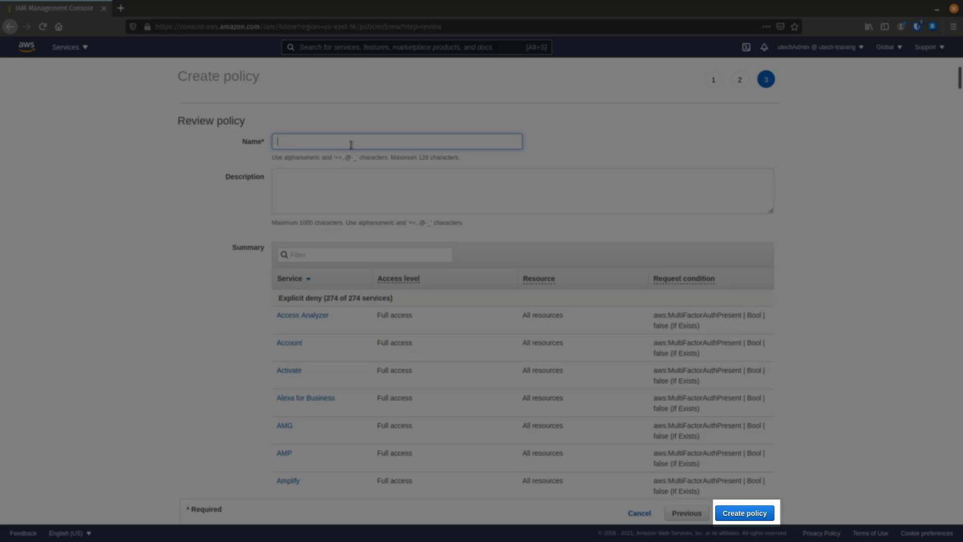
# - Name the policy mfa-users with description 'For forcing users to use mfa' and create it
pyautogui.write('mfa-')
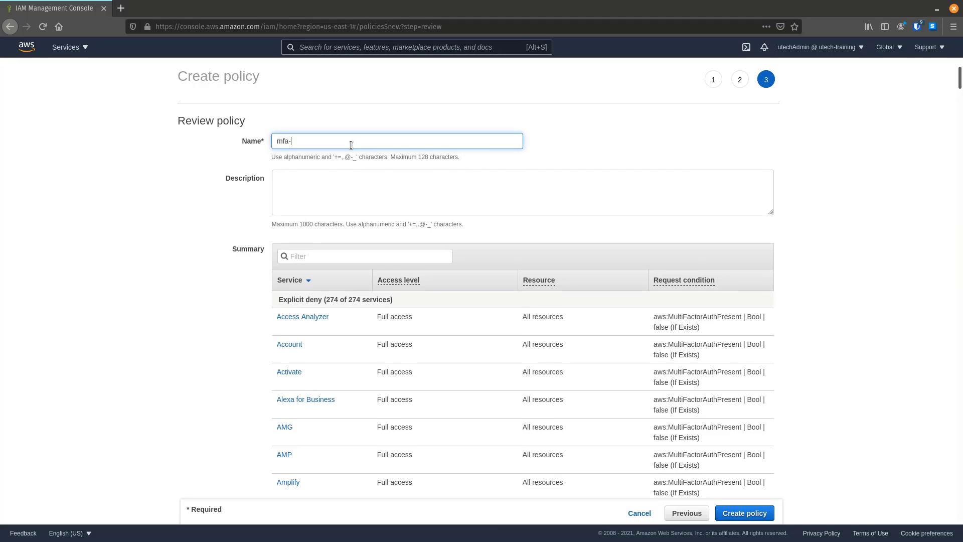
pyautogui.write('users')
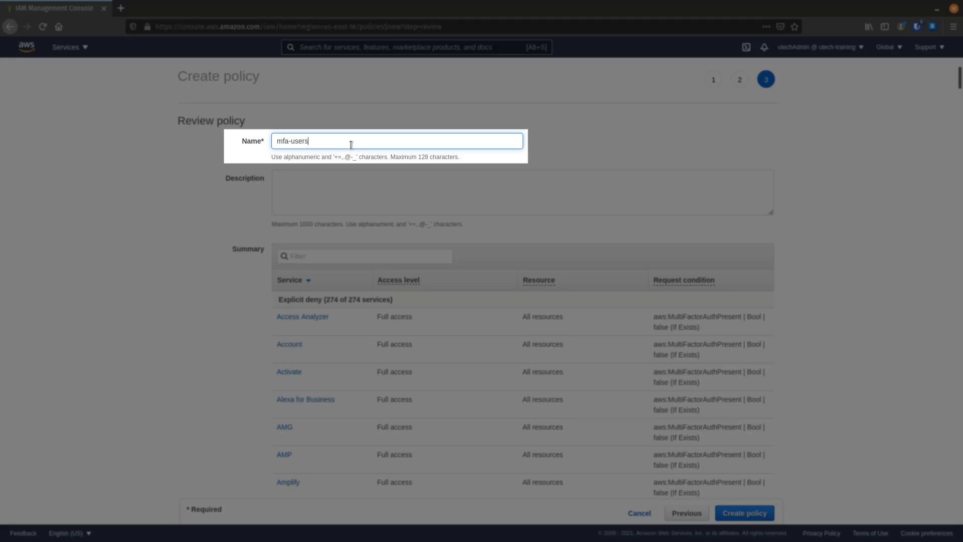
pyautogui.click(326, 183)
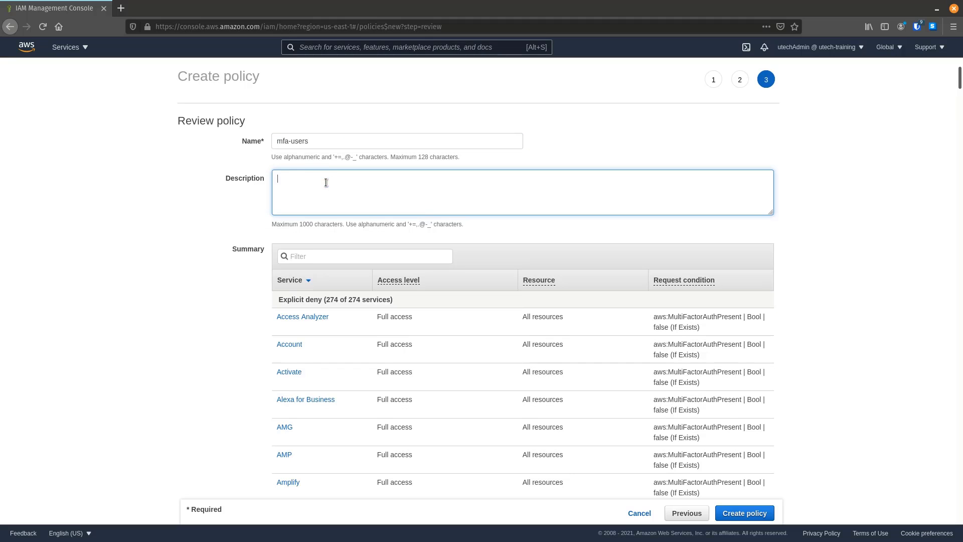
pyautogui.write('For forcing mfa-on users')
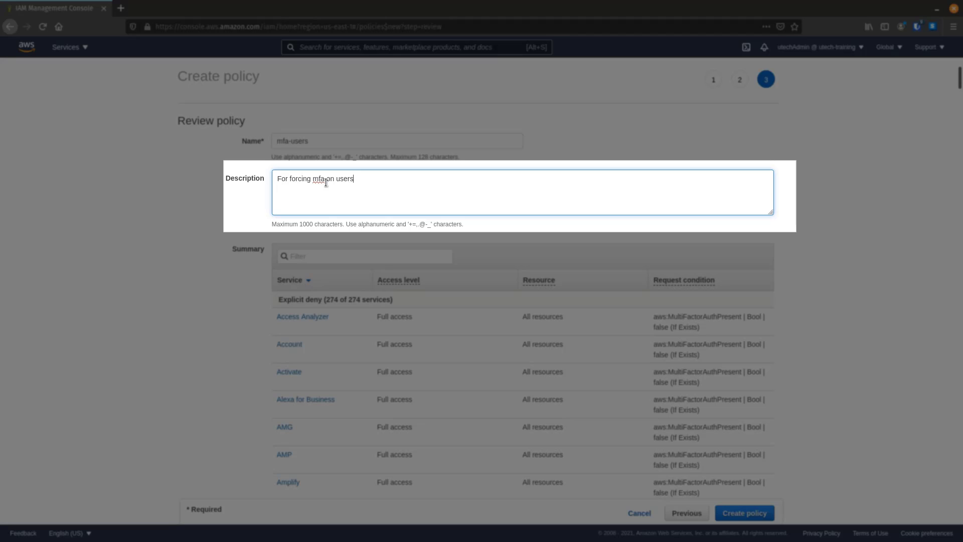
pyautogui.click(326, 183)
pyautogui.press('BackSpace')
pyautogui.press('BackSpace')
pyautogui.press('BackSpace')
pyautogui.press('BackSpace')
pyautogui.press('BackSpace')
pyautogui.press('BackSpace')
pyautogui.press('BackSpace')
pyautogui.press('BackSpace')
pyautogui.press('BackSpace')
pyautogui.press('BackSpace')
pyautogui.press('BackSpace')
pyautogui.press('BackSpace')
pyautogui.press('BackSpace')
pyautogui.write('users to use mfa')
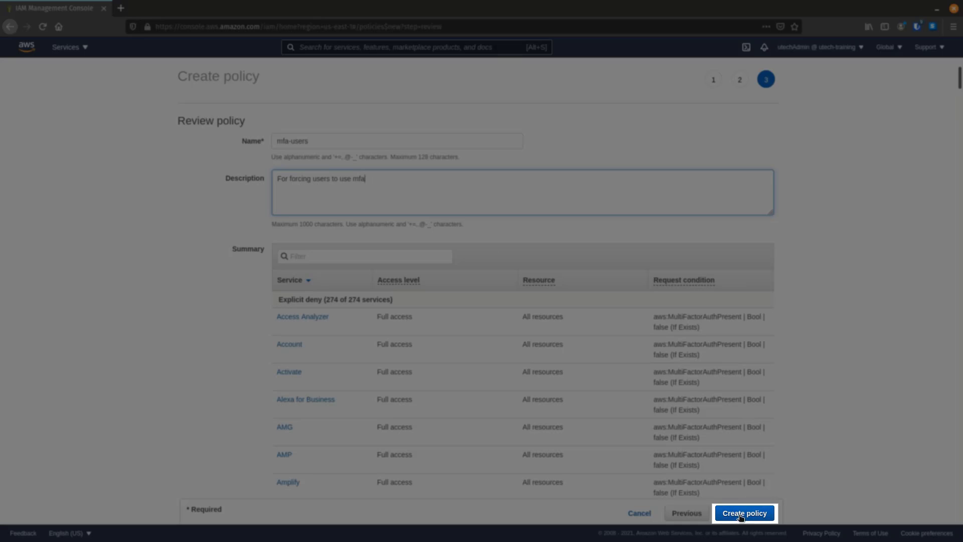
pyautogui.click(740, 514)
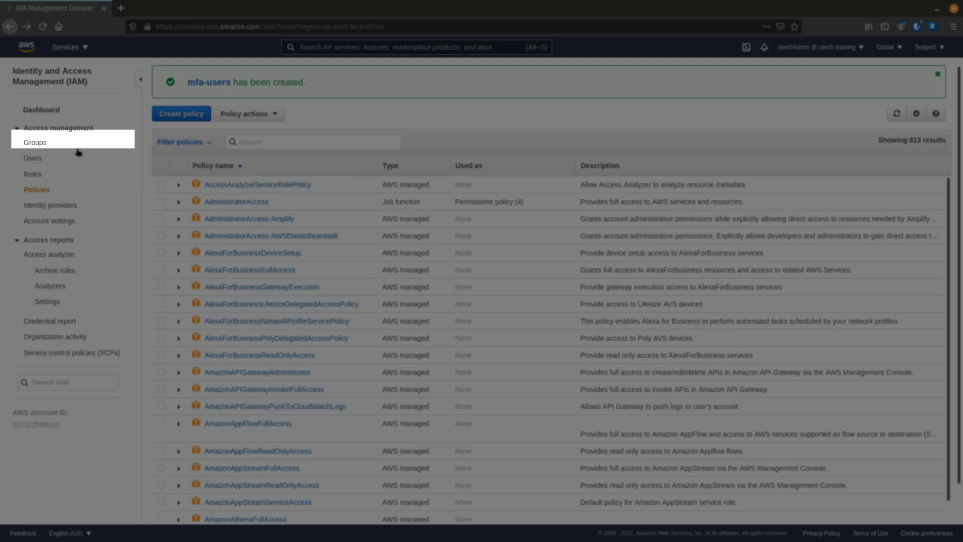
# - Start a new IAM group named MFA-USERS
pyautogui.click(31, 143)
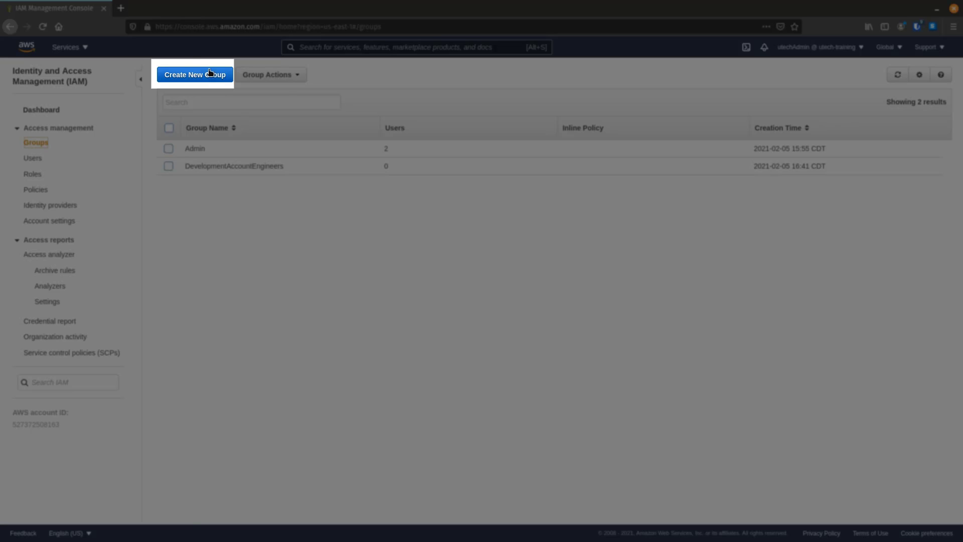
pyautogui.click(210, 73)
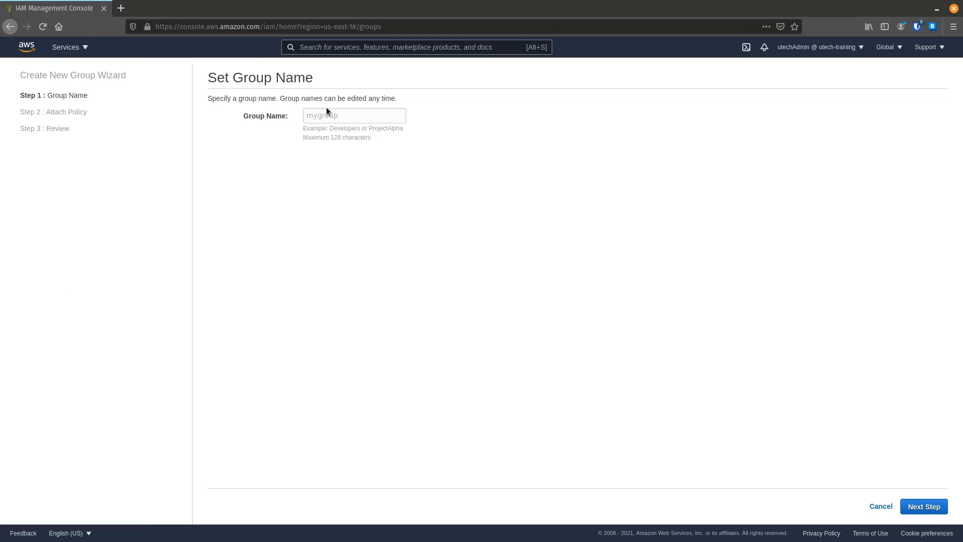
pyautogui.click(324, 113)
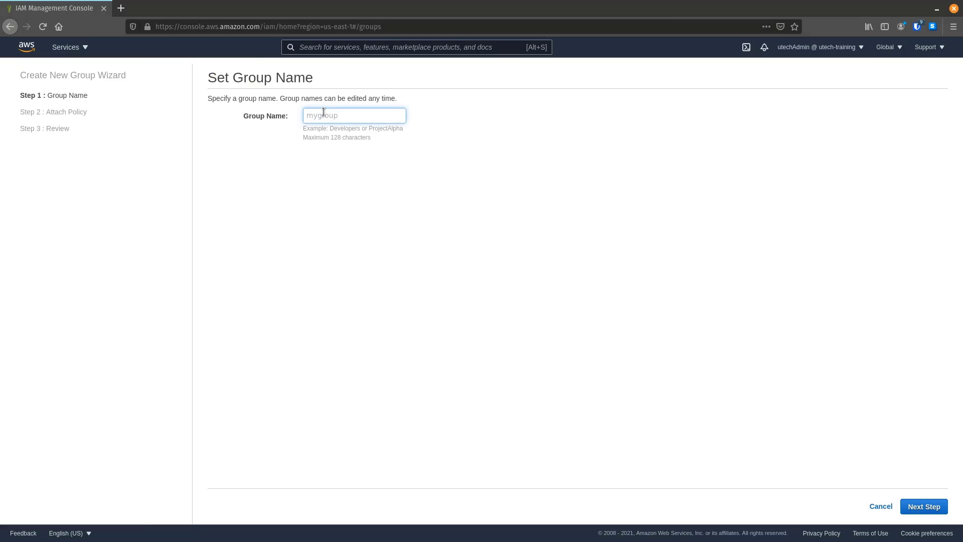
pyautogui.write('MFA-USERS')
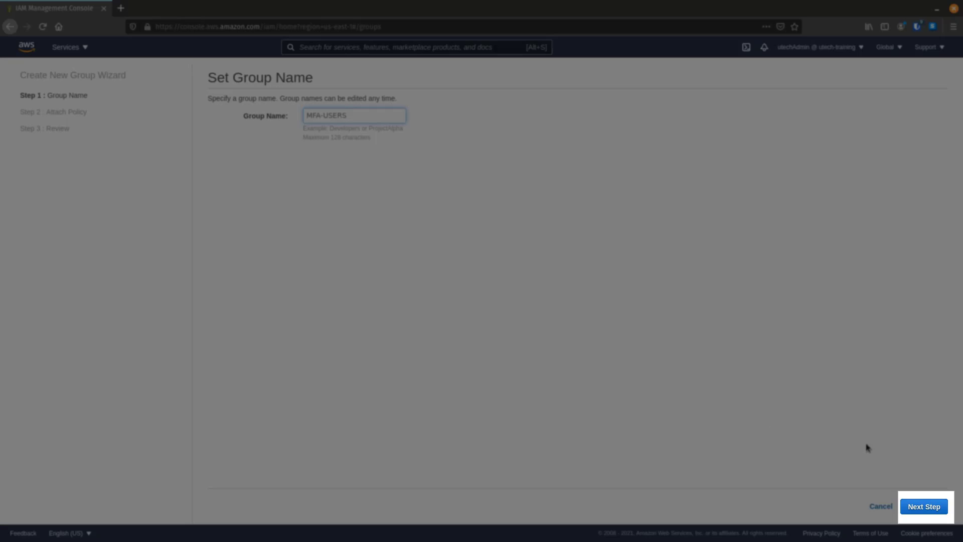
pyautogui.click(928, 508)
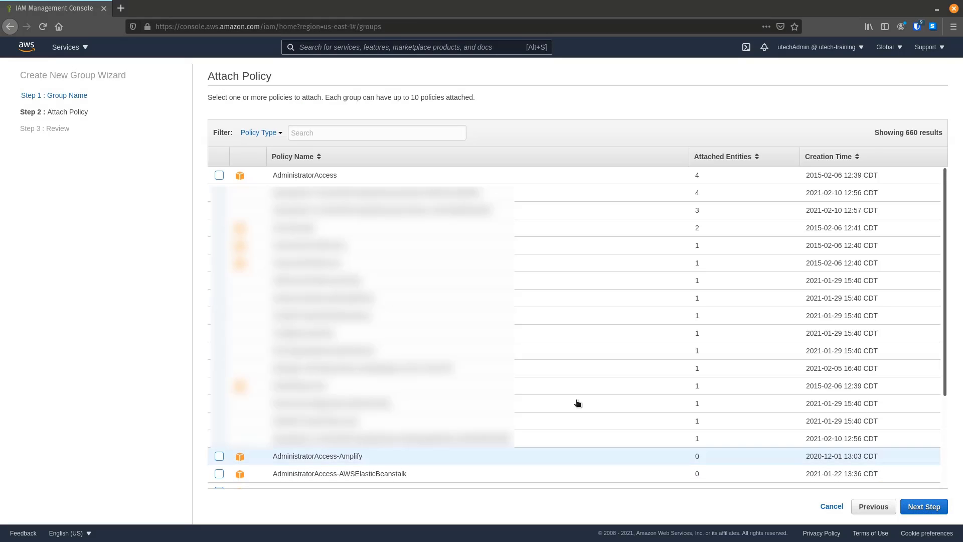
# - Filter to Customer Managed policies, attach mfa-users, and create the group
pyautogui.click(277, 133)
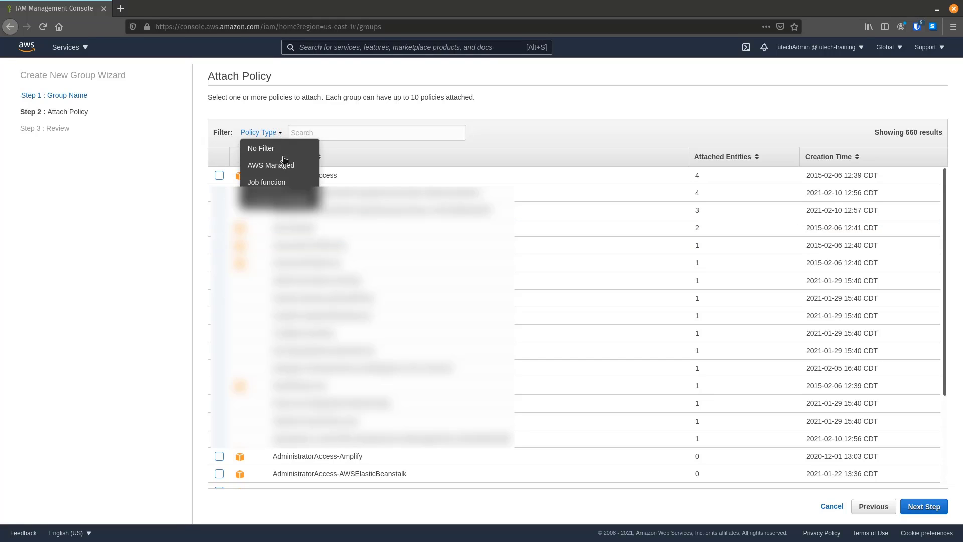
pyautogui.click(279, 200)
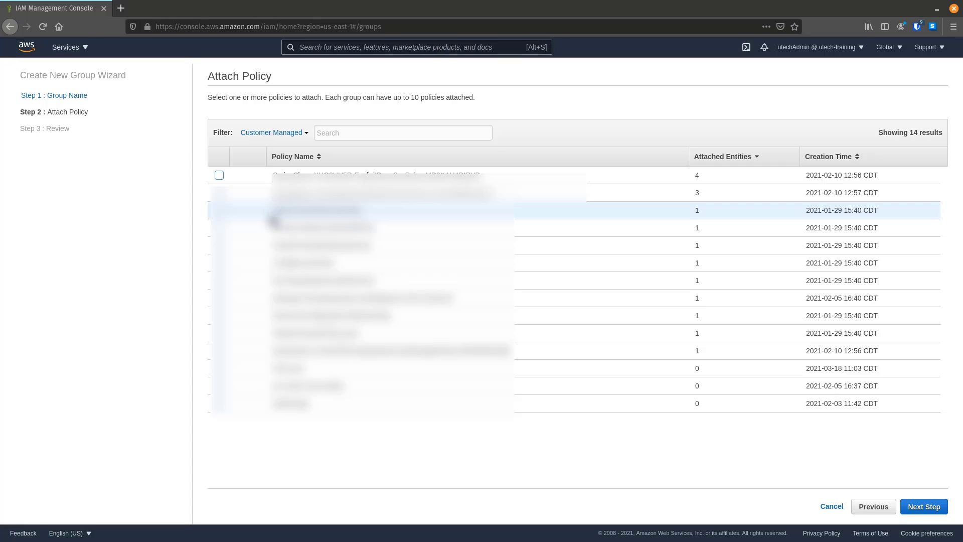
pyautogui.click(219, 369)
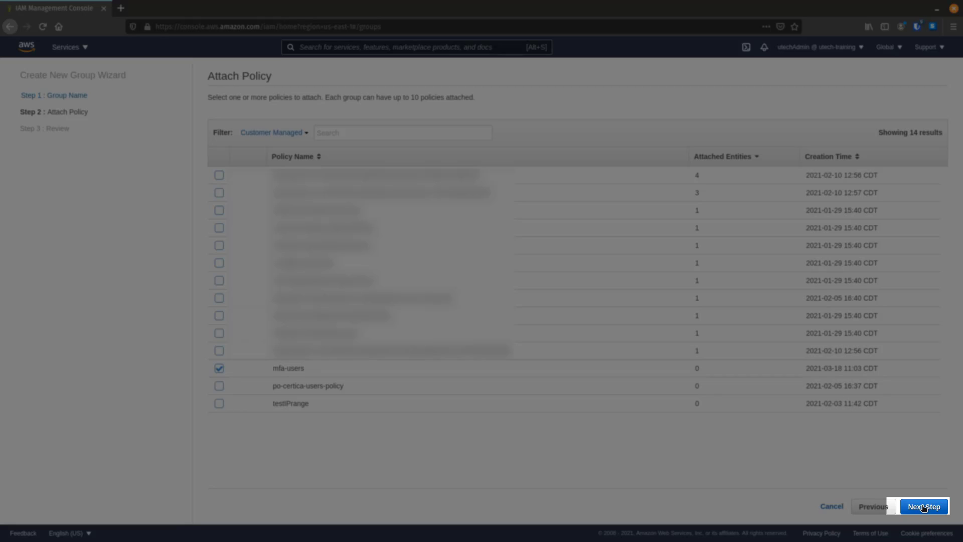
pyautogui.click(924, 507)
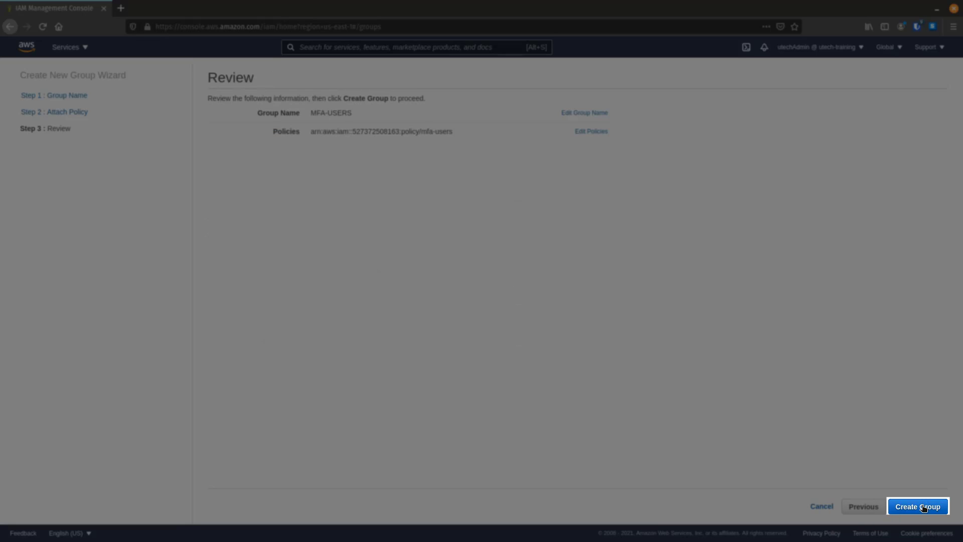
pyautogui.click(924, 507)
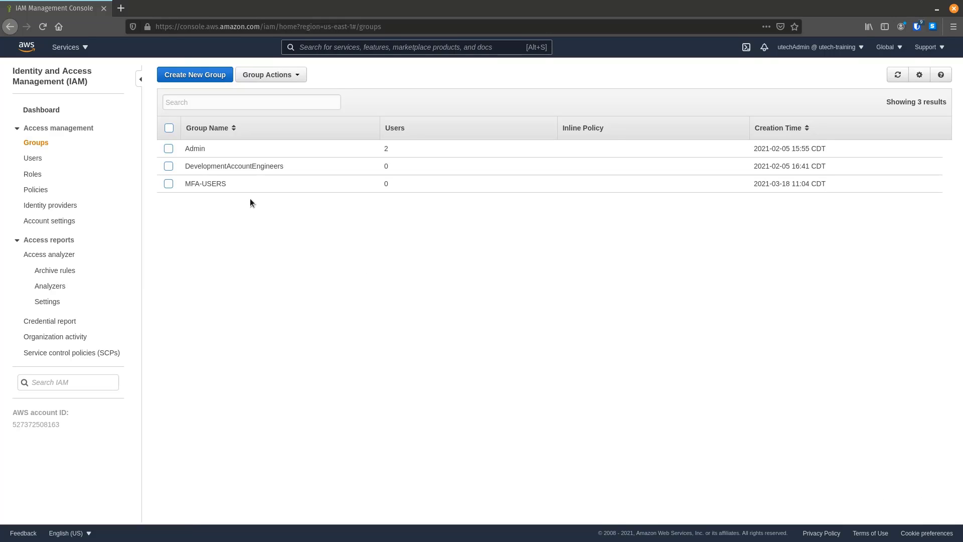
# - Add the first listed IAM user to the MFA-USERS group only, leaving Admin unticked
pyautogui.click(35, 159)
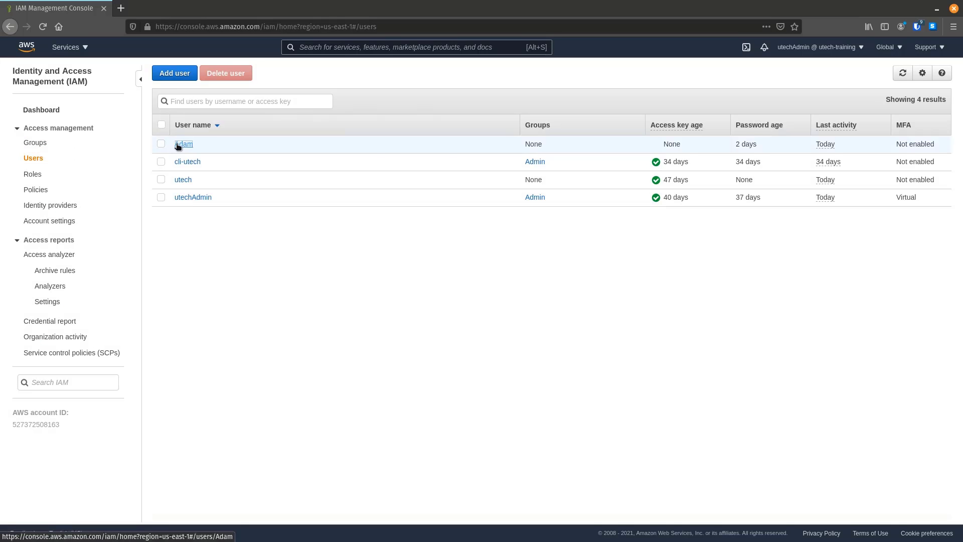
pyautogui.click(182, 144)
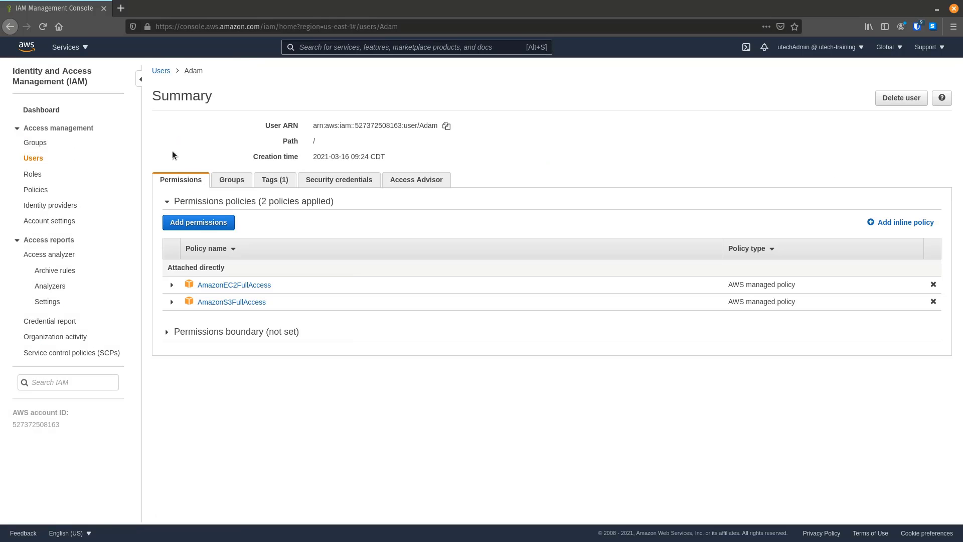
pyautogui.click(226, 180)
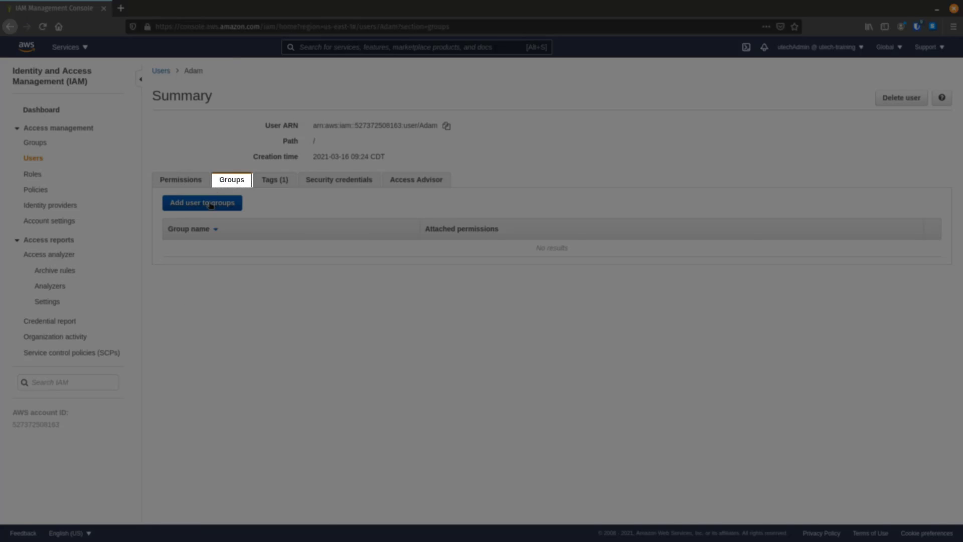
pyautogui.click(209, 202)
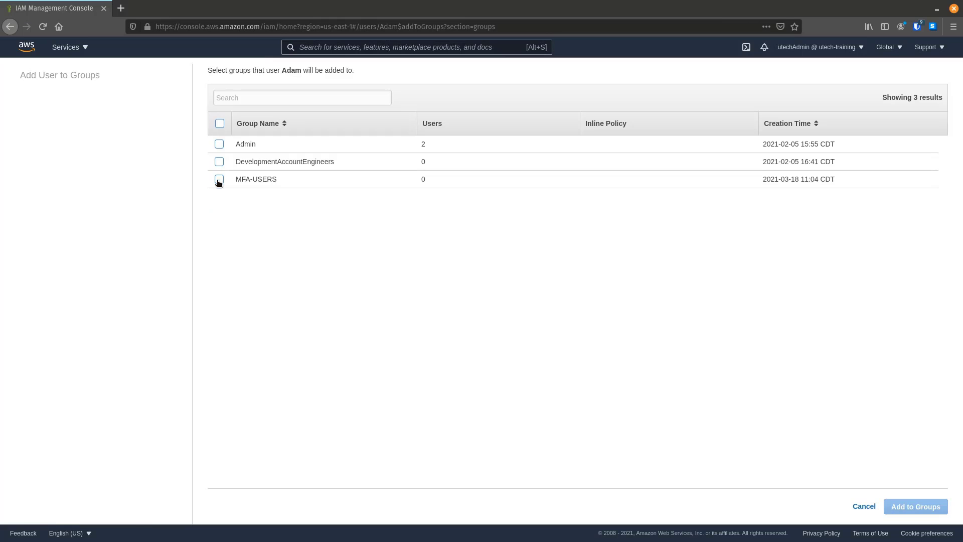
pyautogui.click(219, 145)
pyautogui.click(219, 145)
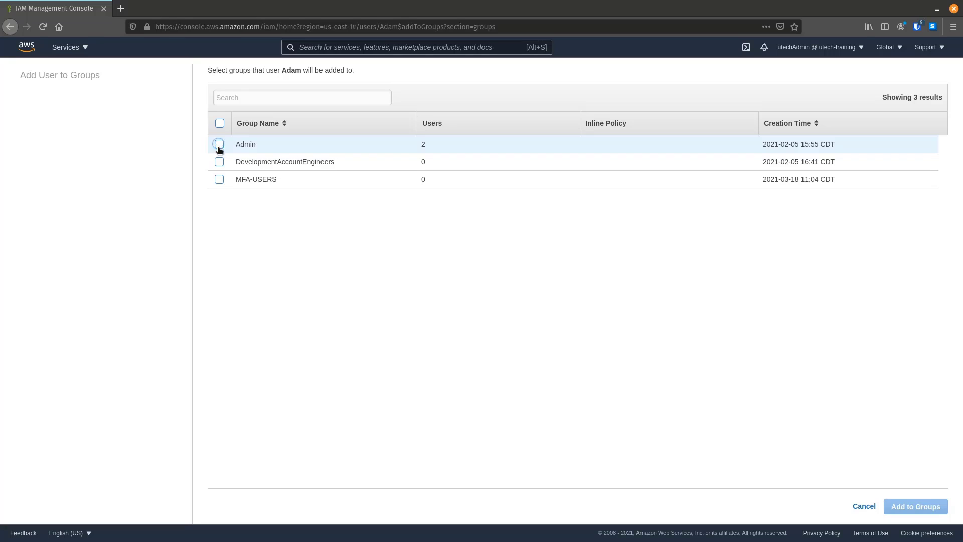
pyautogui.click(219, 180)
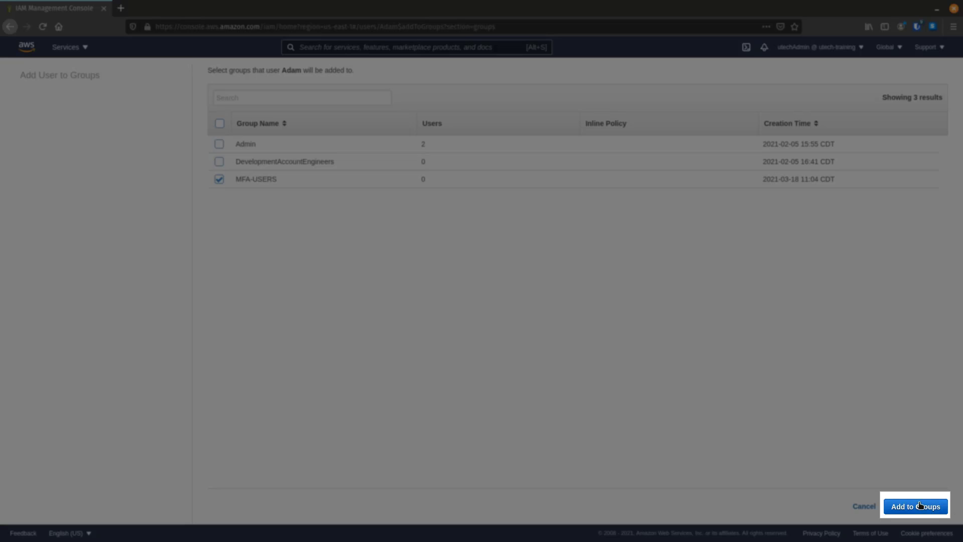
pyautogui.click(917, 506)
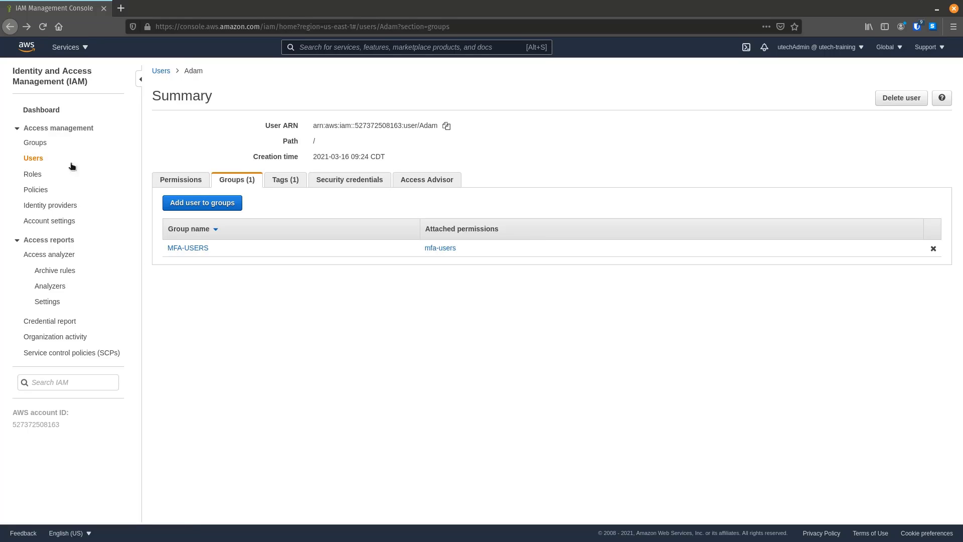
# - Open the MFA-USERS group summary, view Add Users to Group, then cancel without changes
pyautogui.click(35, 142)
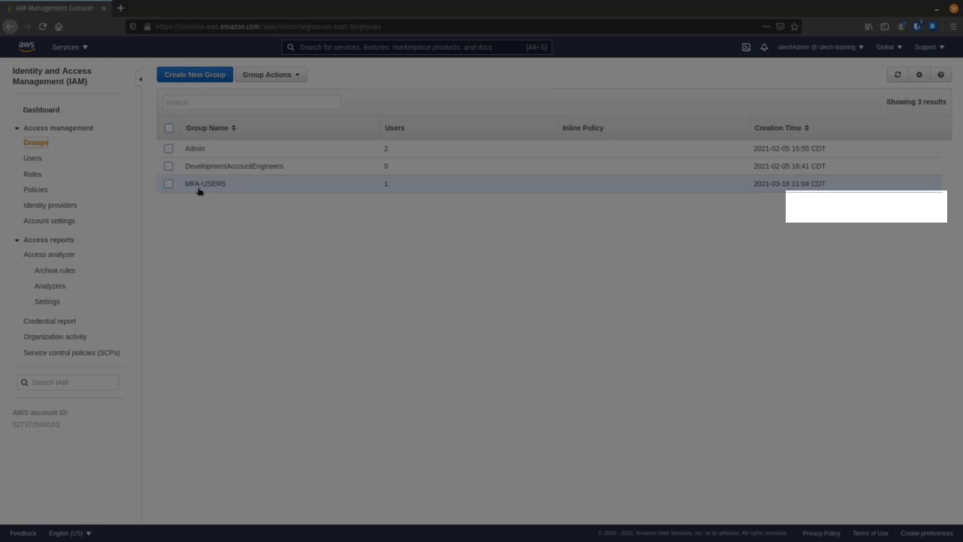
pyautogui.click(198, 186)
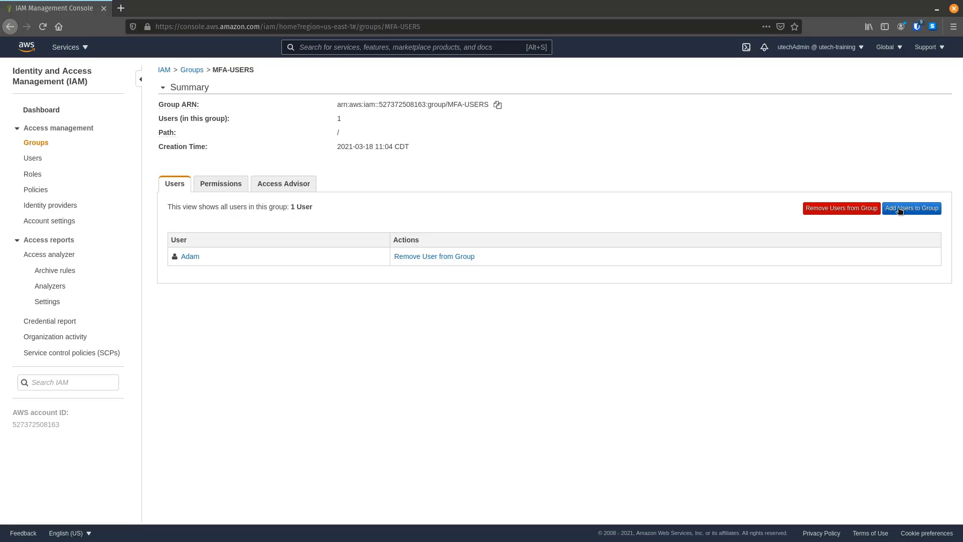
pyautogui.click(899, 208)
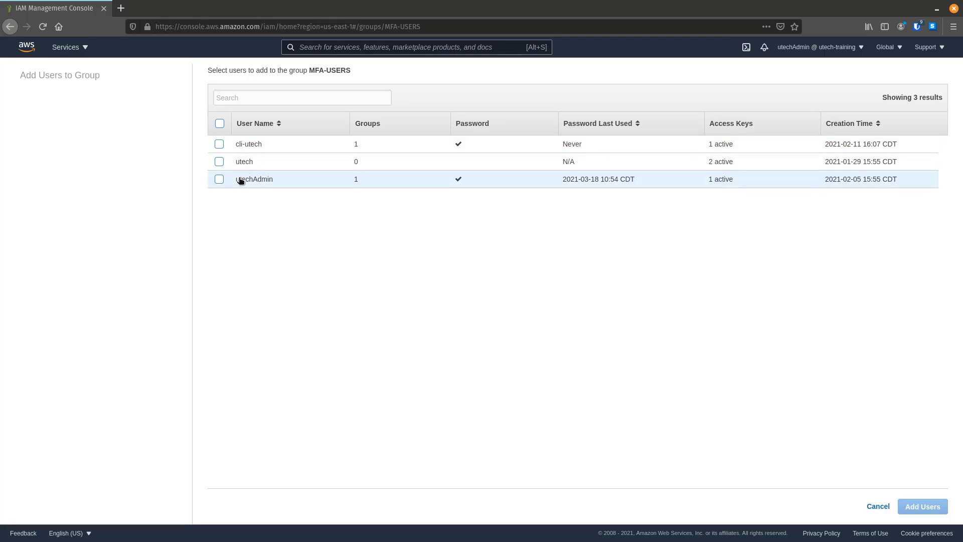
pyautogui.click(878, 507)
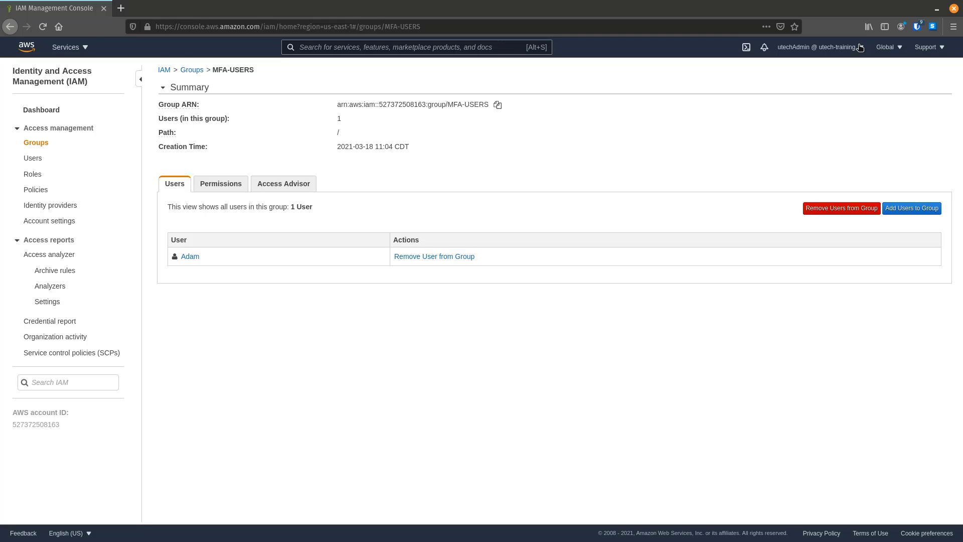
# - Sign out of the administrator session and begin entering the IAM user's name to log back in
pyautogui.click(860, 47)
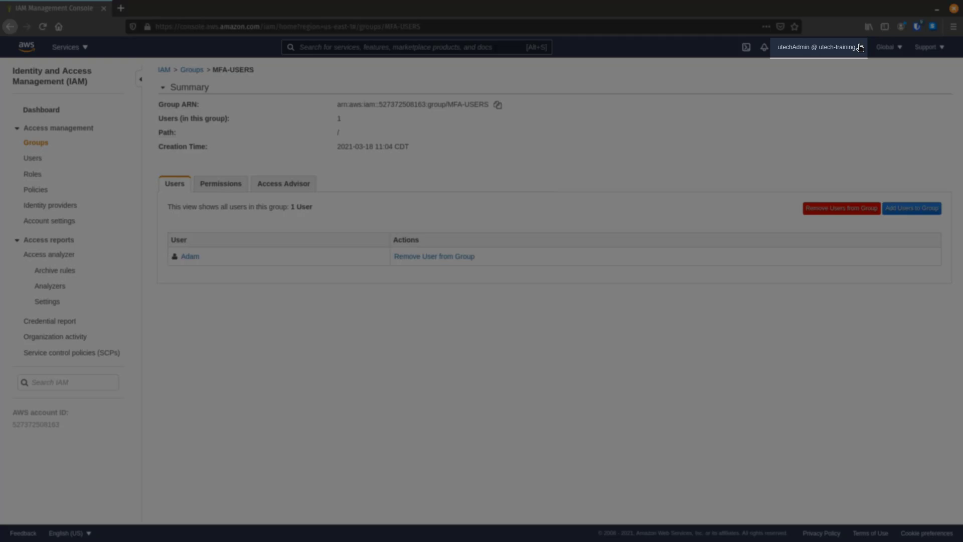
pyautogui.click(860, 48)
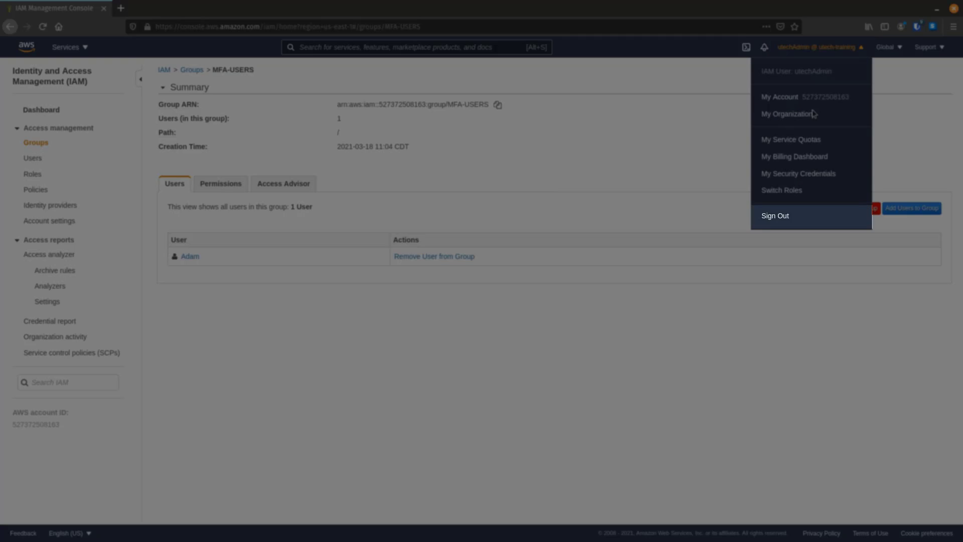
pyautogui.click(773, 216)
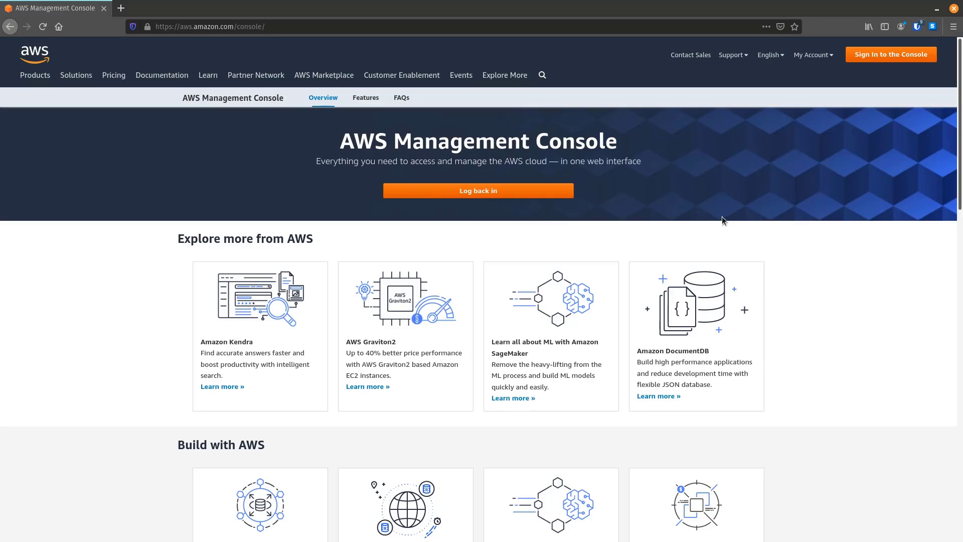
pyautogui.click(507, 192)
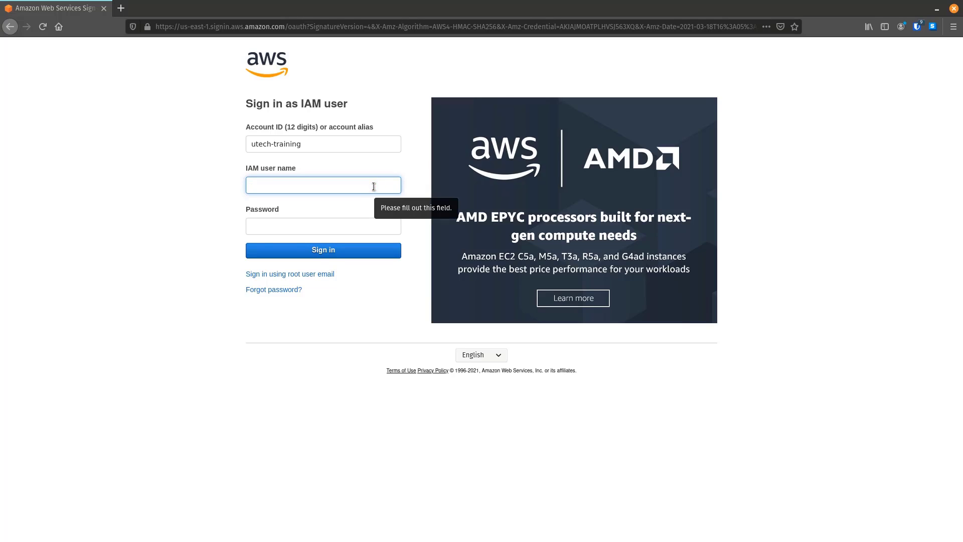
pyautogui.write('ada')
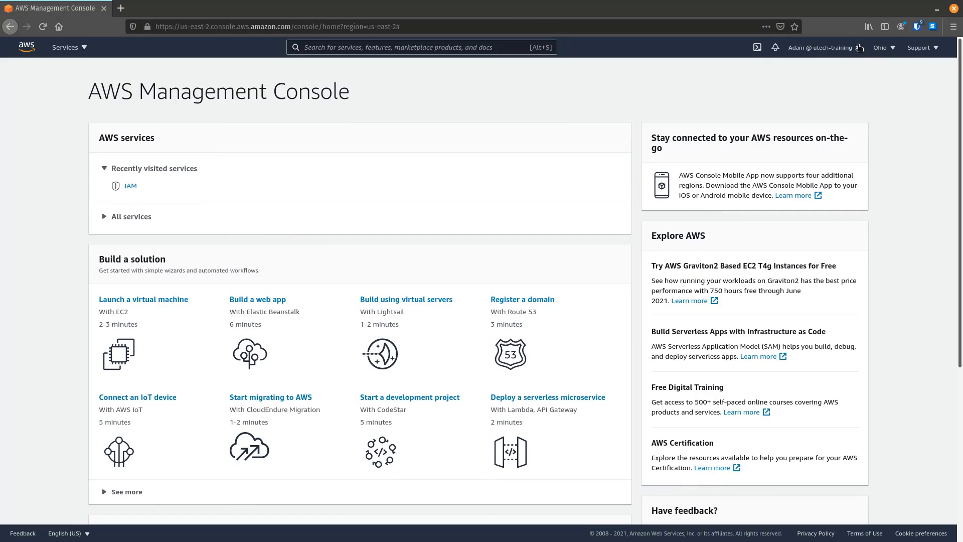
# - Go to My Security Credentials and start assigning an MFA device from the MFA section
pyautogui.click(860, 48)
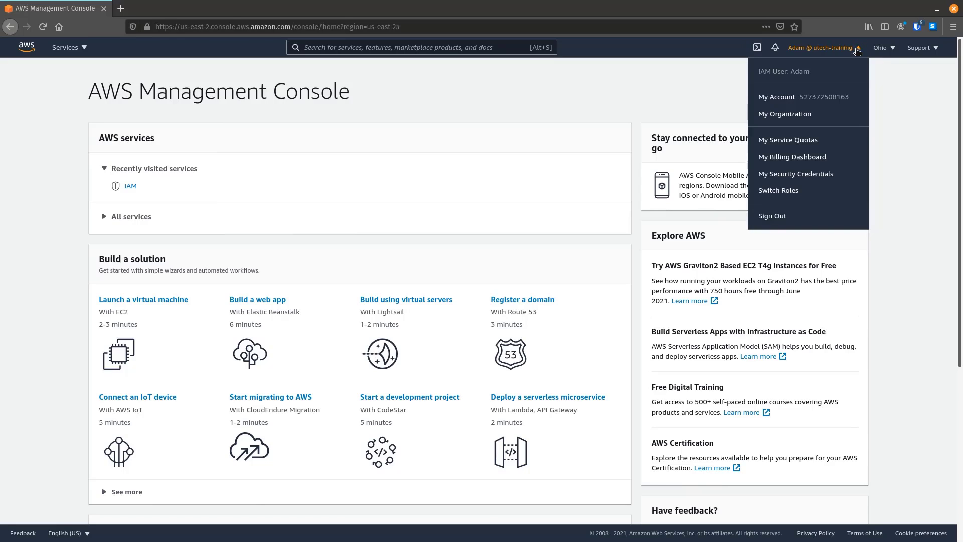
pyautogui.click(810, 177)
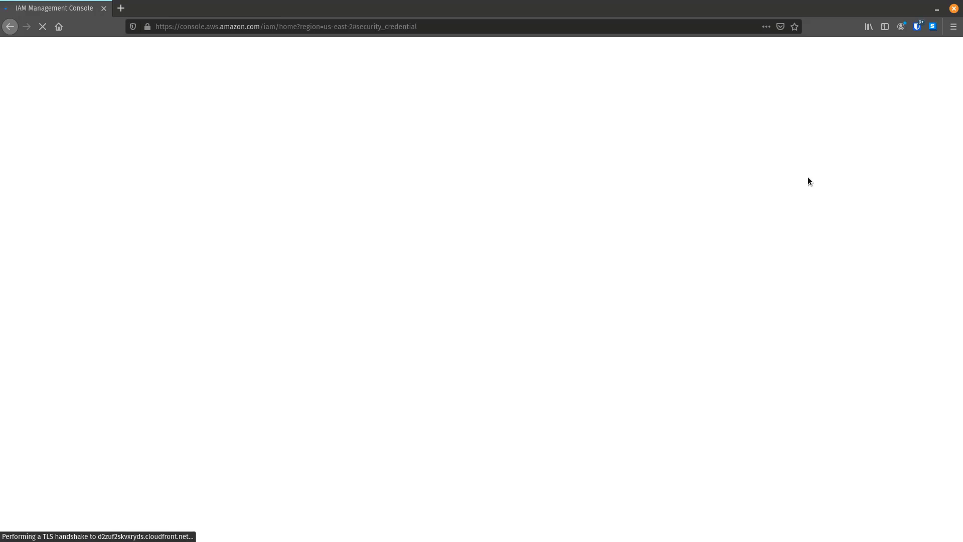
pyautogui.scroll(-2, 808, 179)
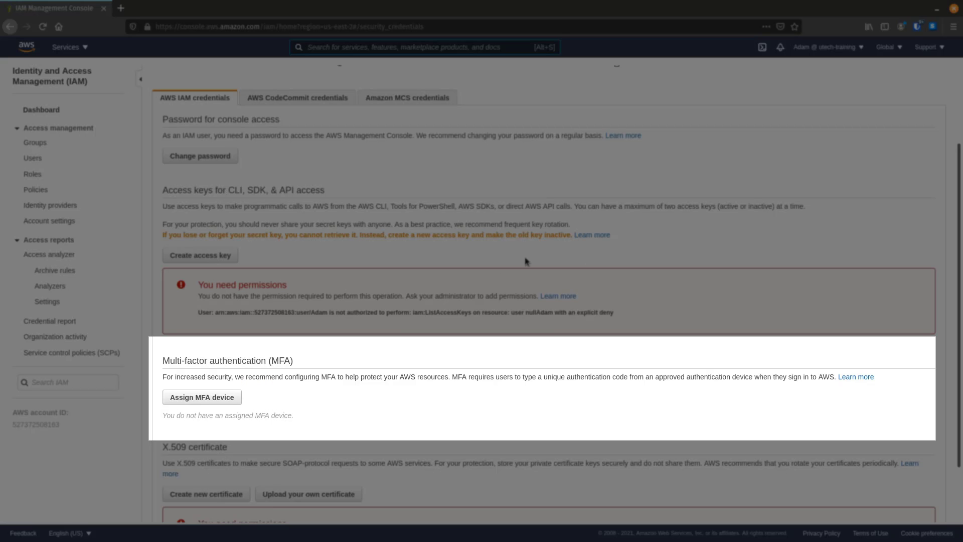
pyautogui.scroll(-2, 213, 269)
pyautogui.click(203, 328)
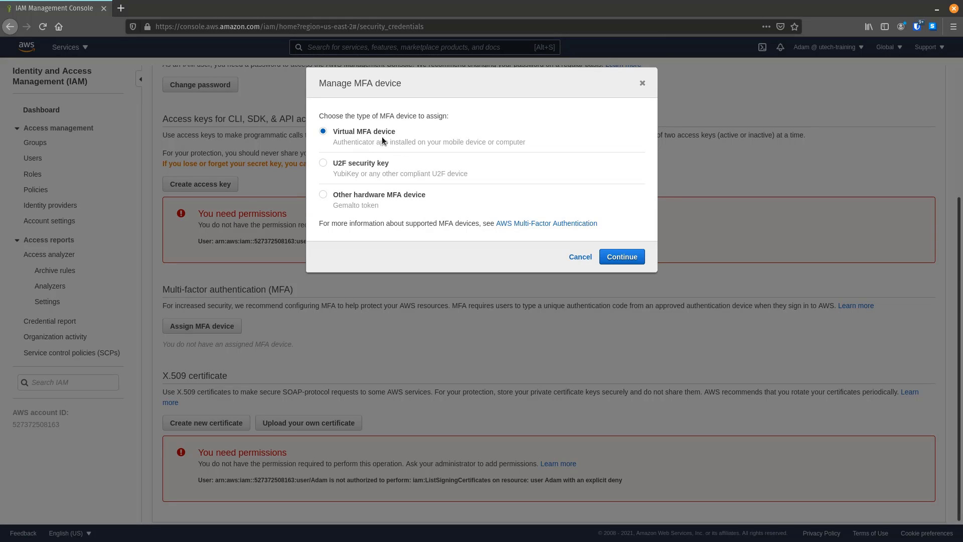
# - Choose a virtual MFA device, show its QR code, enter two consecutive authenticator codes, and assign it
pyautogui.click(626, 256)
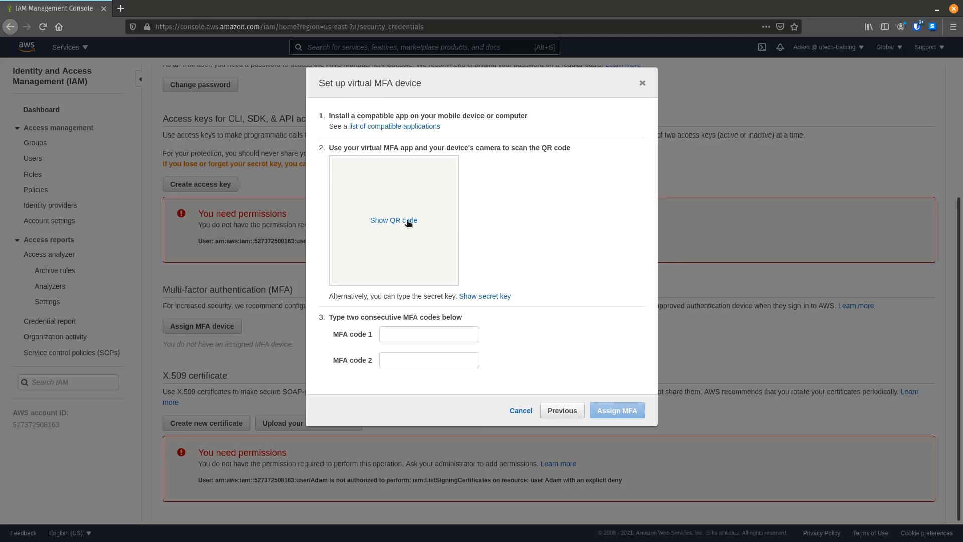
pyautogui.click(408, 223)
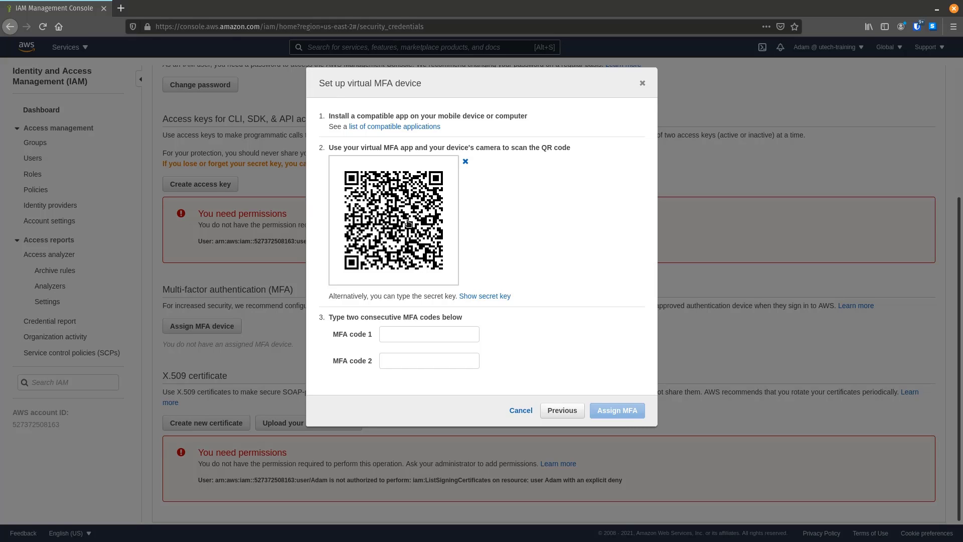
pyautogui.click(425, 341)
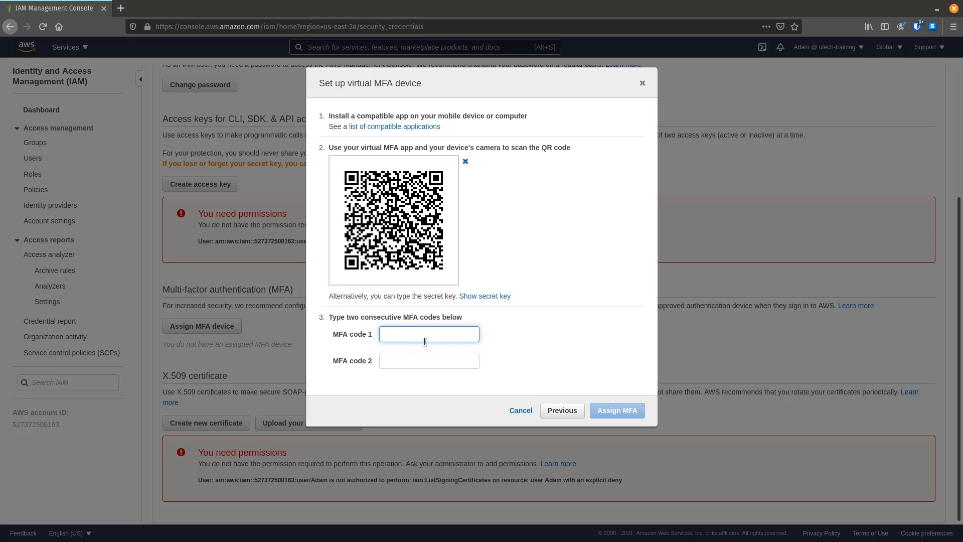
pyautogui.click(417, 363)
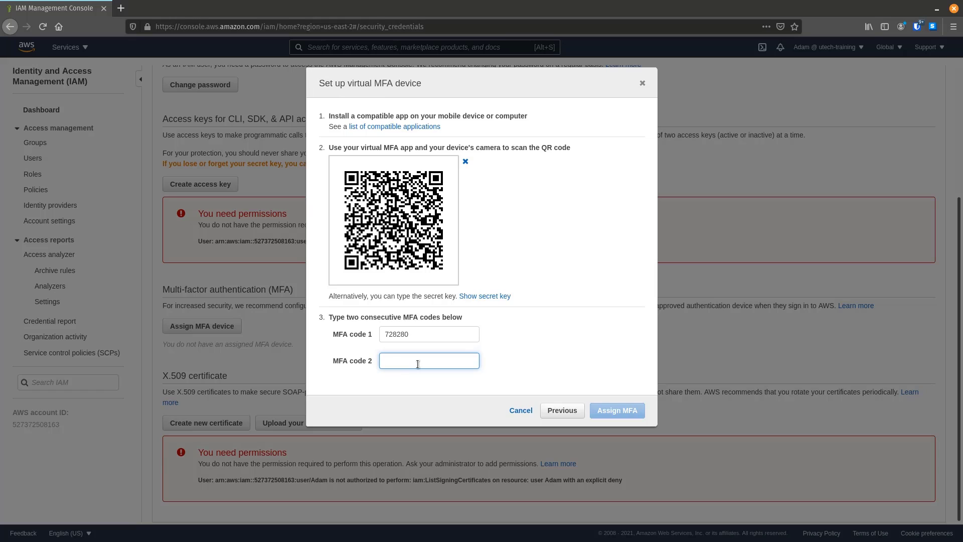
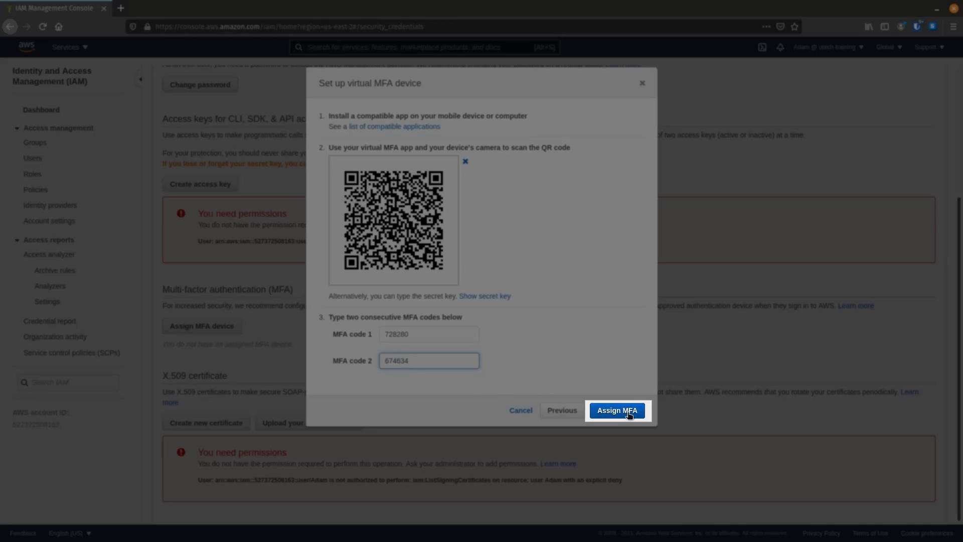
pyautogui.click(627, 413)
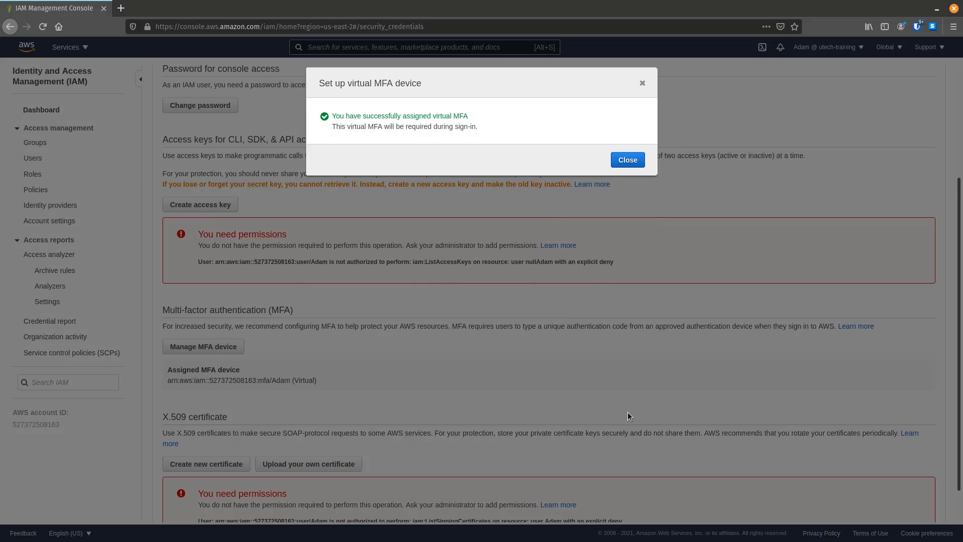
# - Close the MFA success message, select the device ARN, and sign out of the console
pyautogui.click(627, 160)
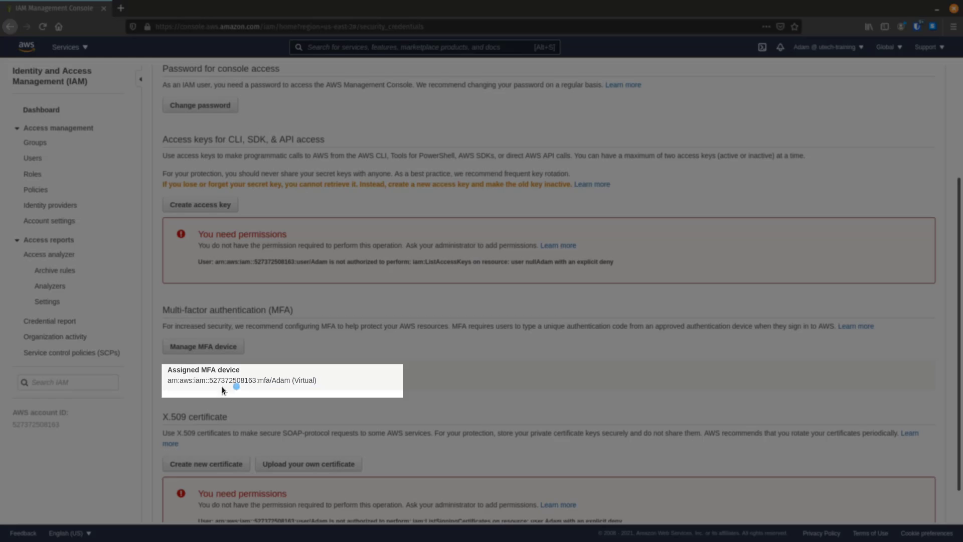
pyautogui.moveTo(164, 388); pyautogui.dragTo(166, 378)
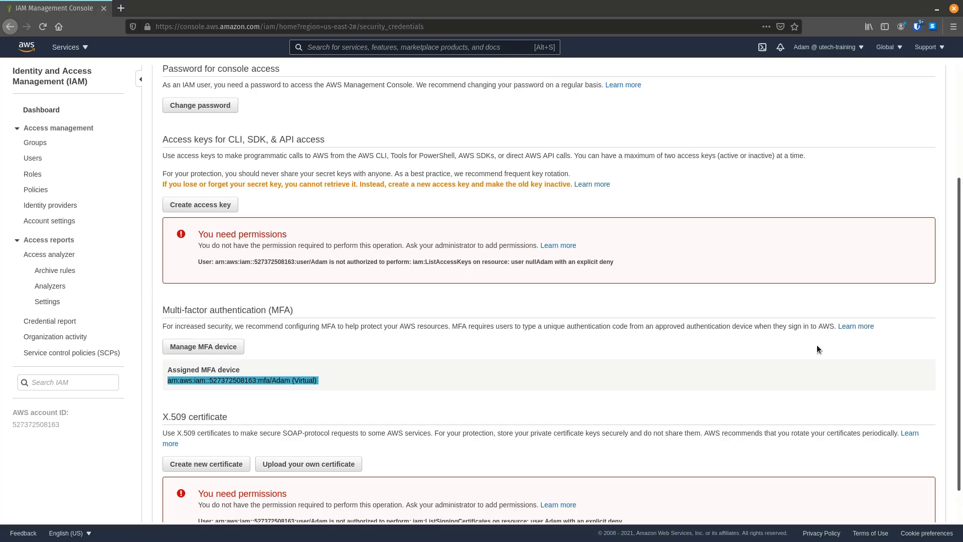
pyautogui.click(855, 49)
pyautogui.click(773, 216)
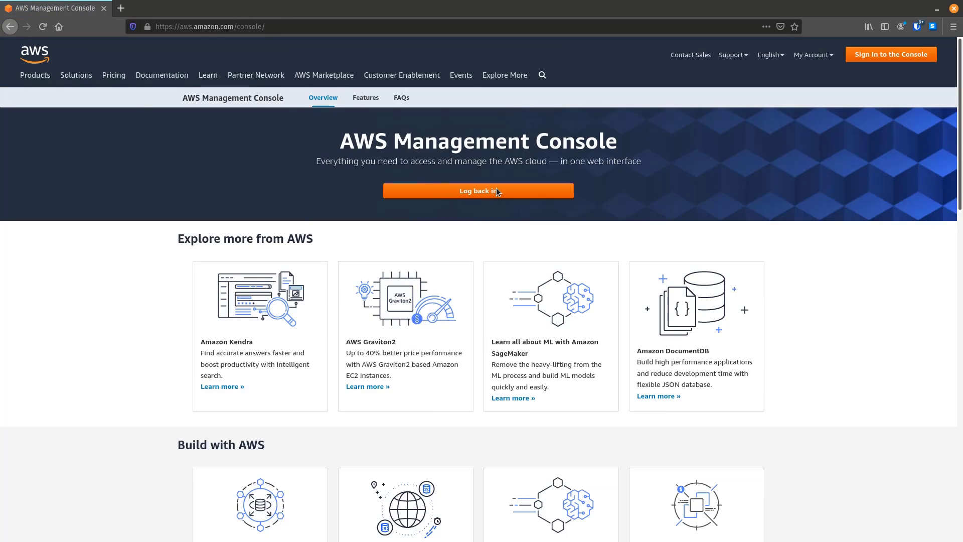
# - Log in with the IAM user's name and pasted password, then submit the current MFA code
pyautogui.click(497, 191)
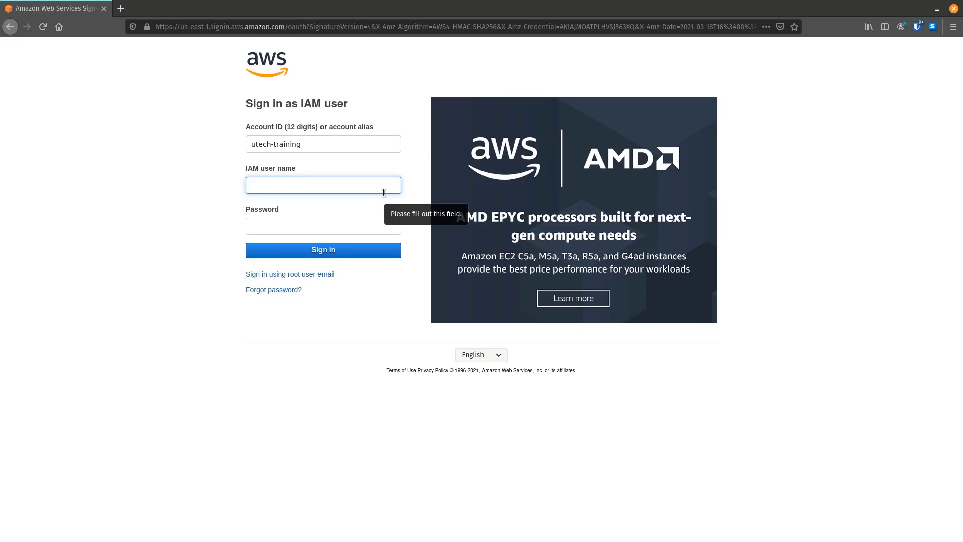
pyautogui.write('A')
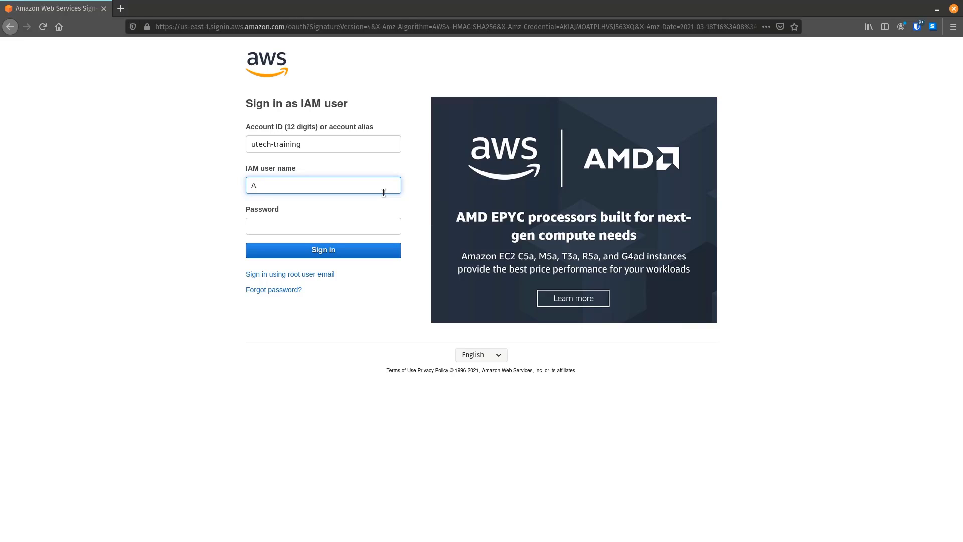
pyautogui.write('dam')
pyautogui.press('Tab')
pyautogui.hotkey('ctrl', 'v')
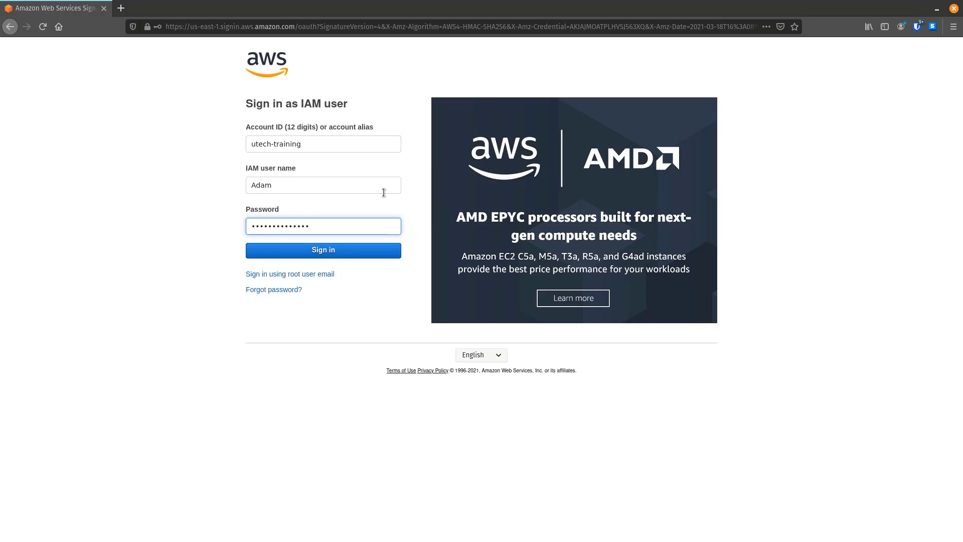
pyautogui.press('Return')
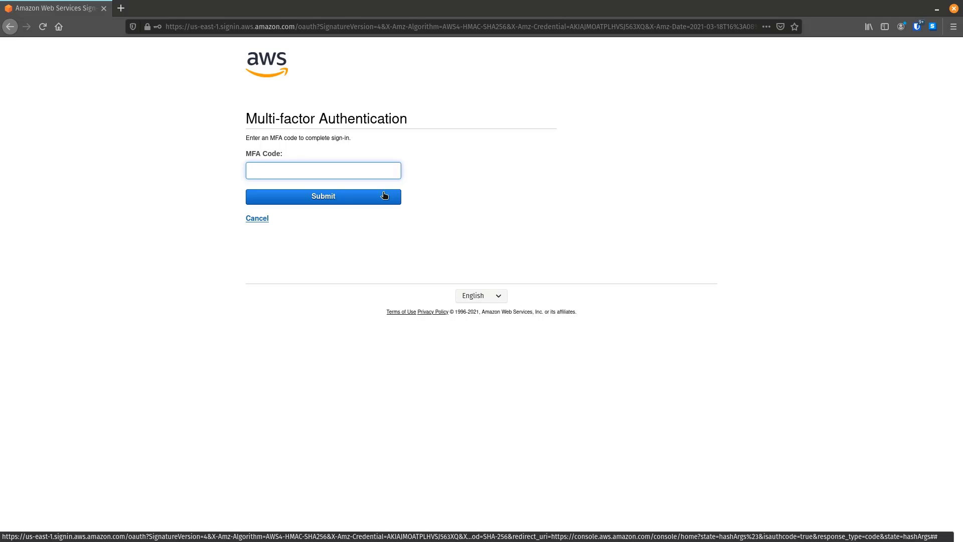
pyautogui.click(349, 197)
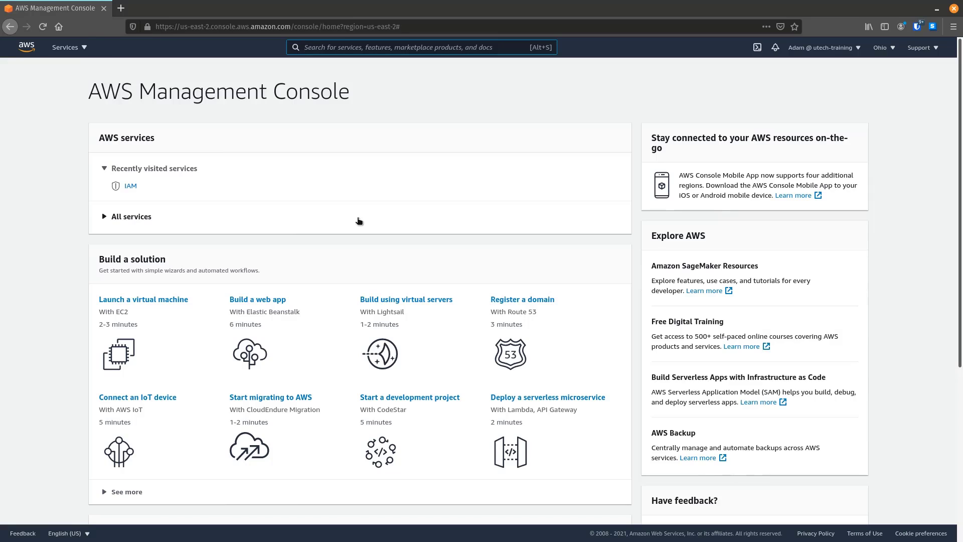
# - Sign the IAM user out through the top-bar account menu
pyautogui.click(857, 48)
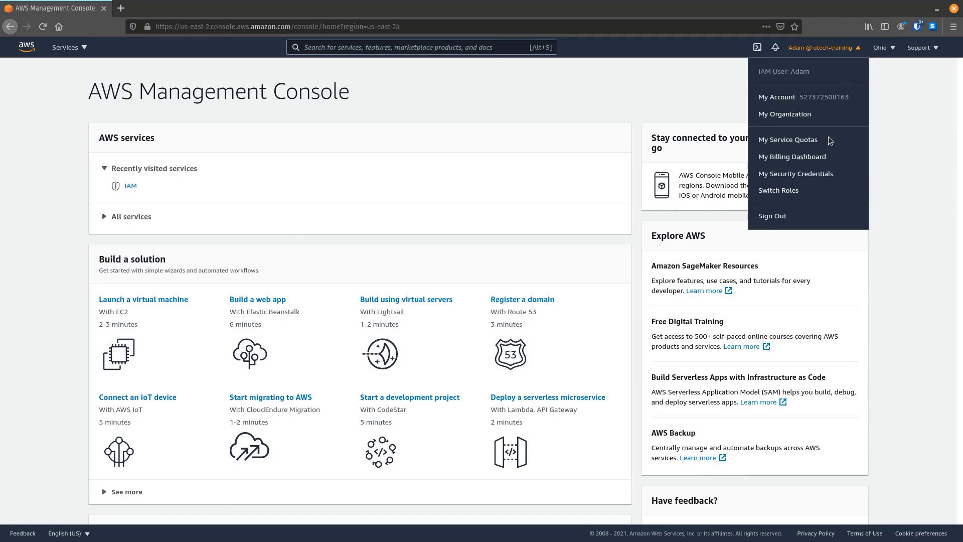
pyautogui.click(777, 216)
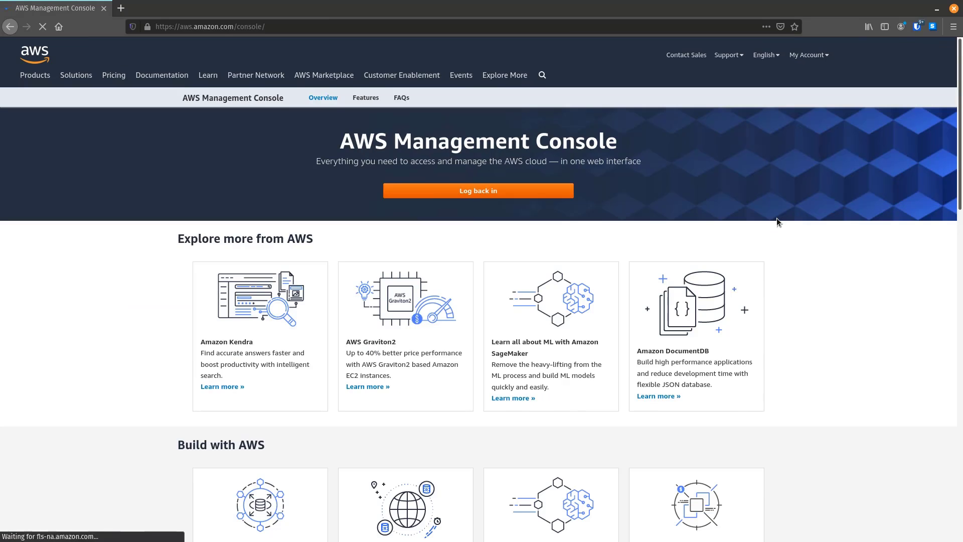